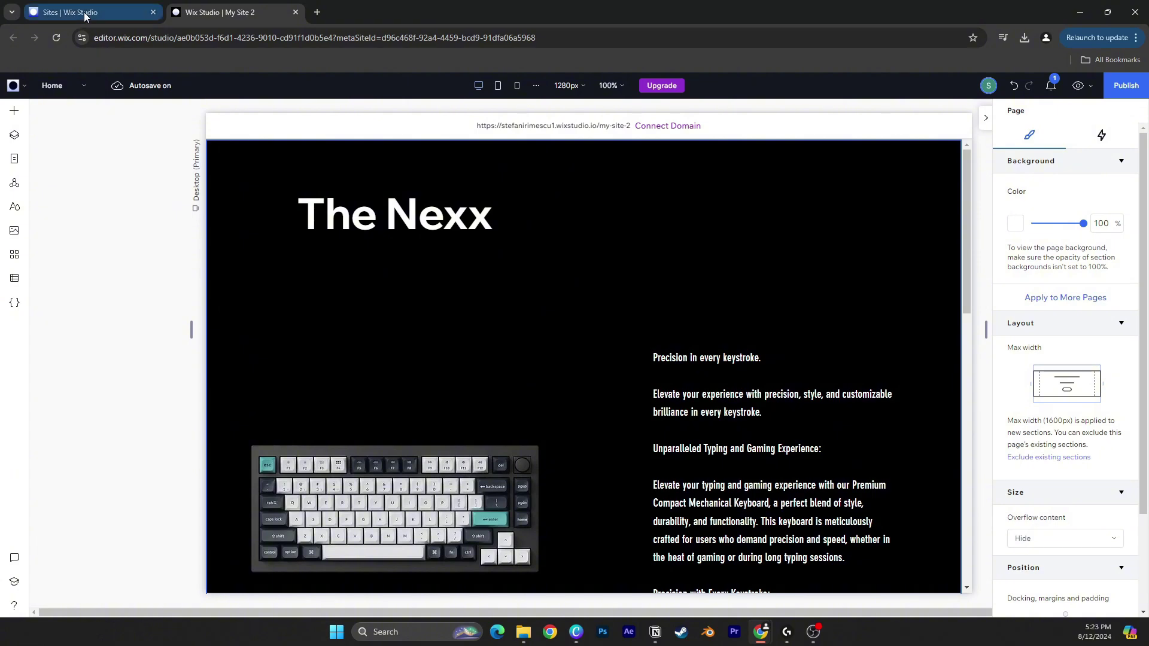
# Close the open My Site 2 editor and create a new site from the Sites dashboard.
pyautogui.click(83, 11)
pyautogui.click(295, 12)
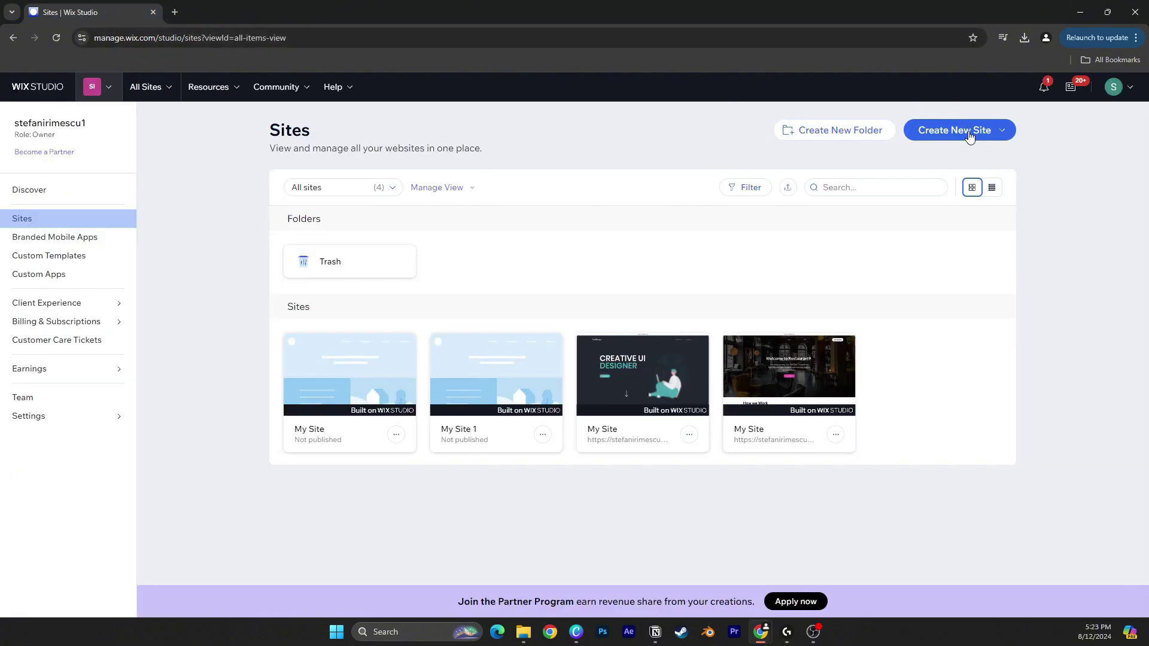
pyautogui.click(964, 131)
pyautogui.click(923, 183)
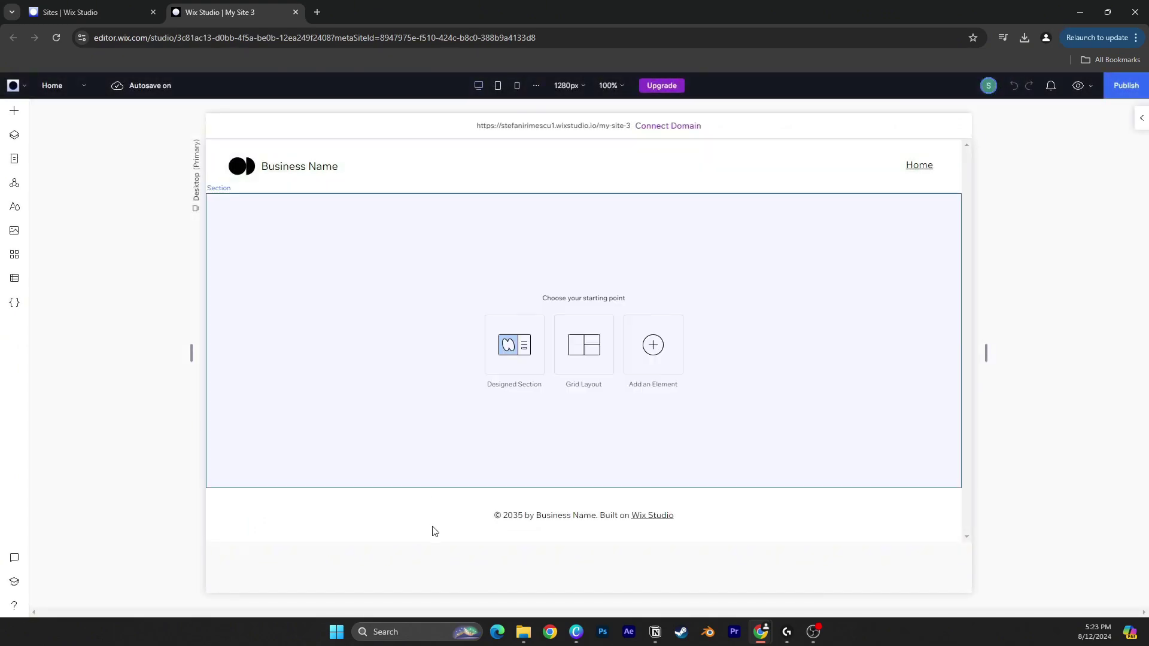
# Delete the default header and footer from the new site's page.
pyautogui.click(454, 170)
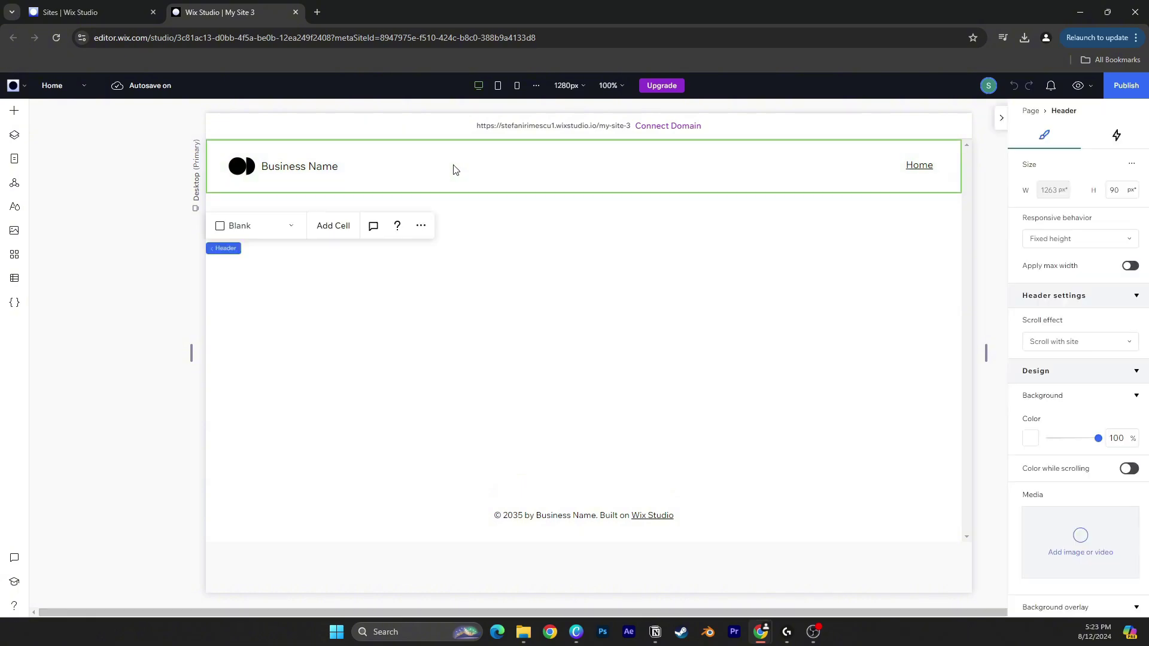
pyautogui.press('Delete')
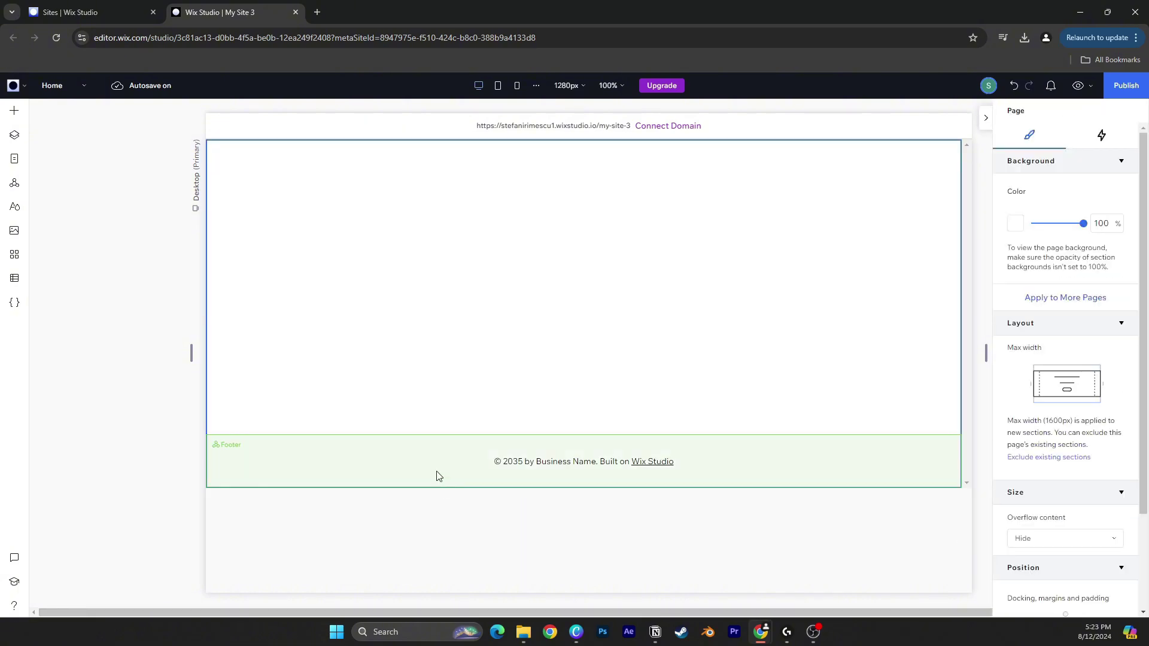
pyautogui.click(436, 475)
pyautogui.press('Delete')
# Apply the two-column section grid to the blank section and set its background color to black.
pyautogui.click(482, 228)
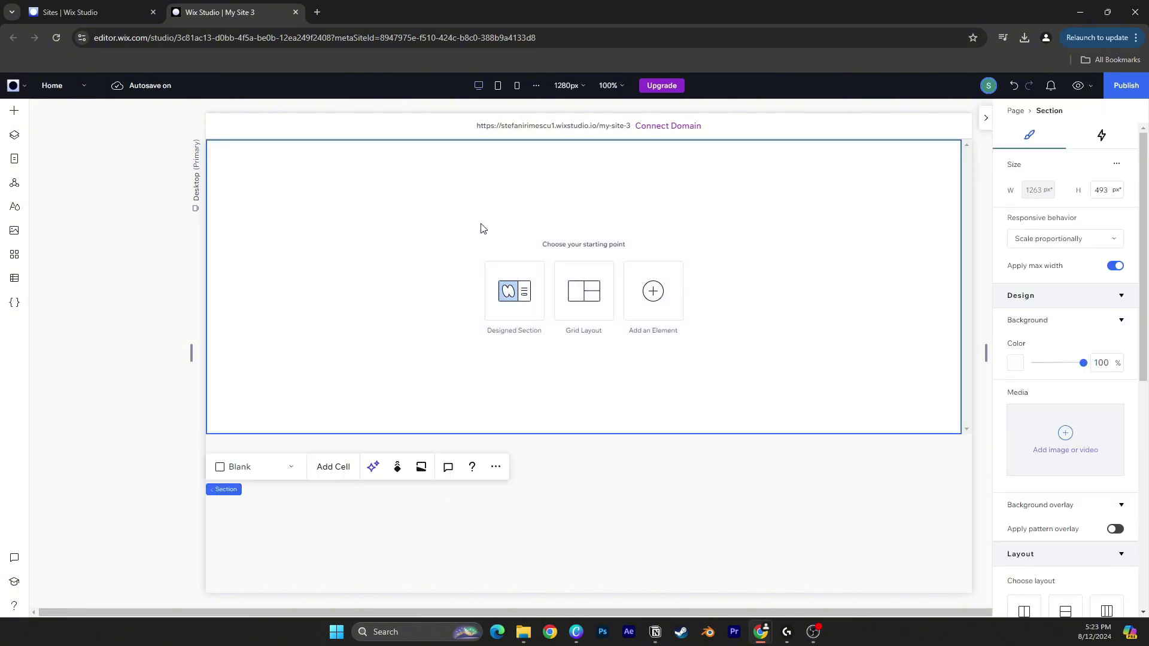
pyautogui.click(583, 303)
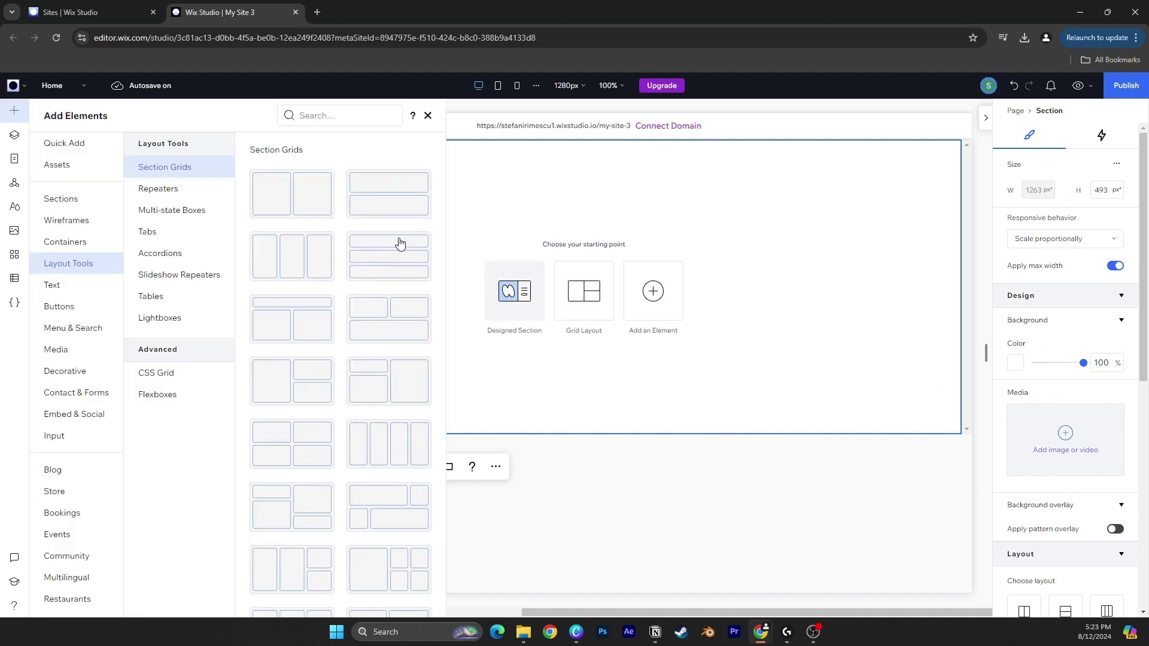
pyautogui.click(284, 202)
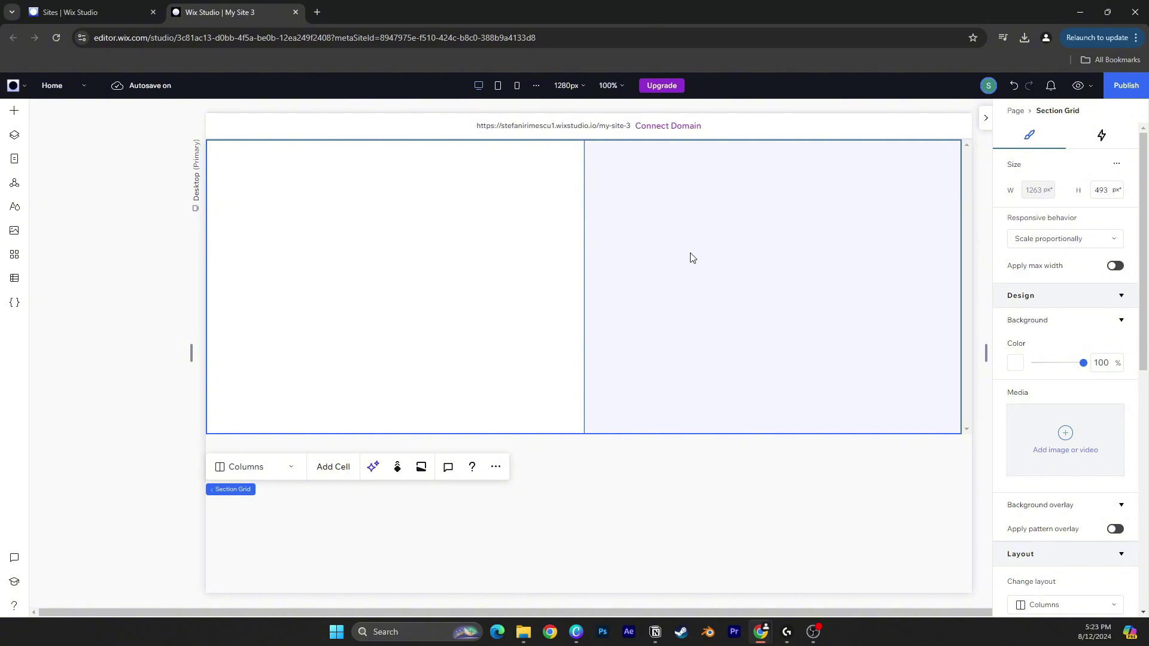
pyautogui.click(1016, 363)
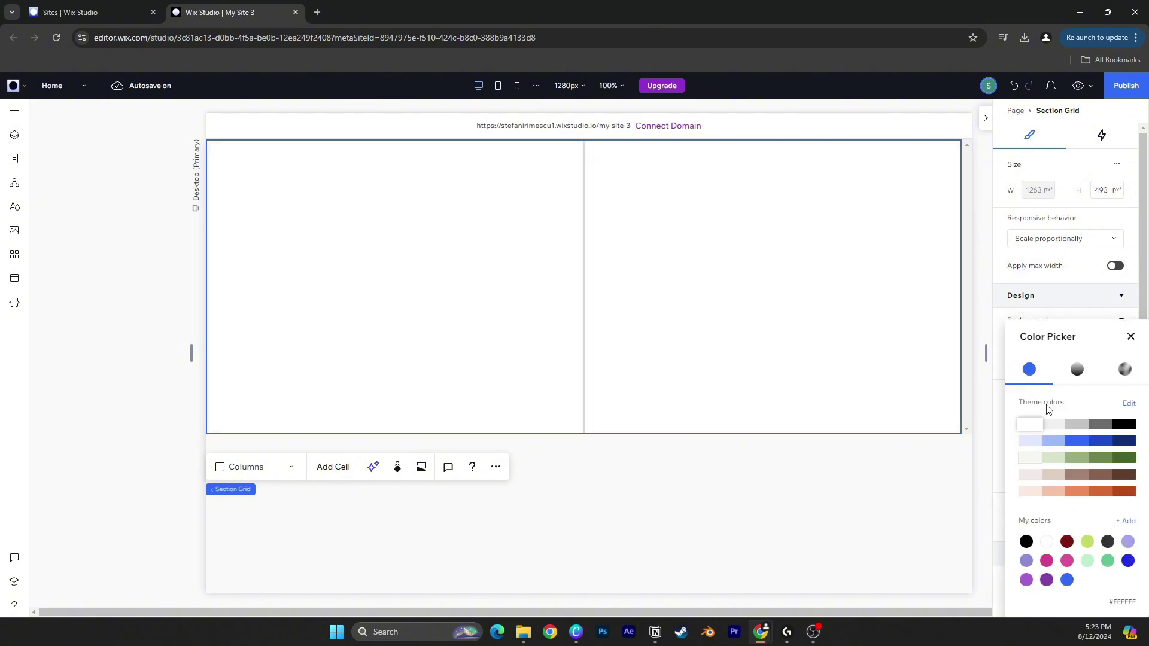
pyautogui.click(1124, 424)
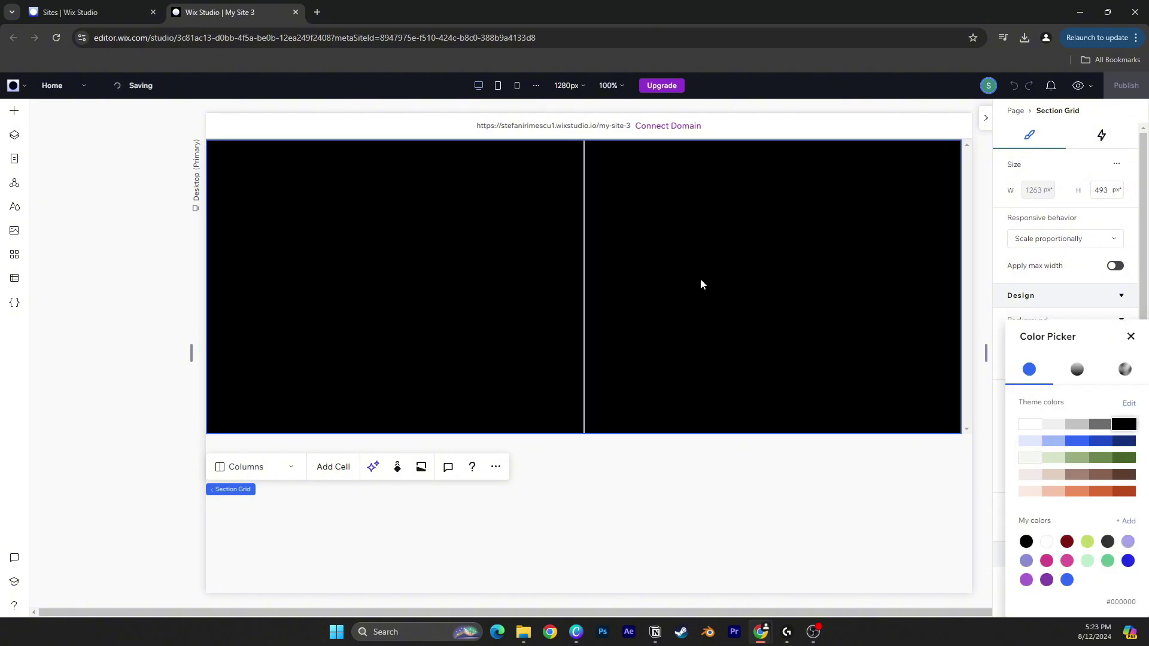
pyautogui.click(791, 249)
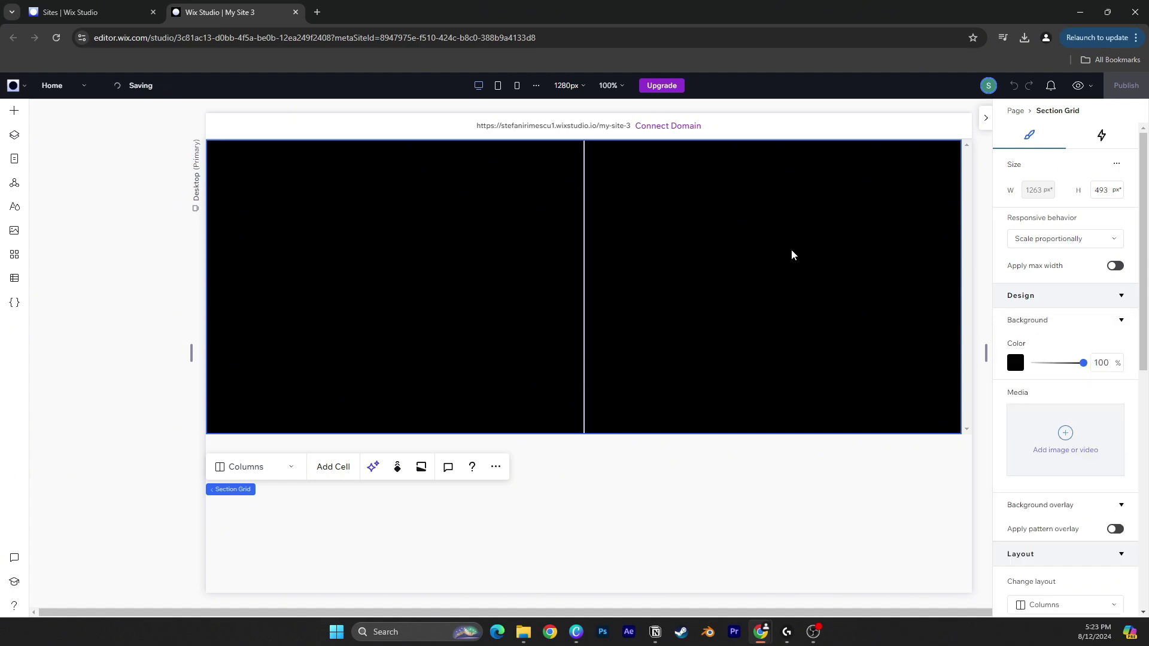
# Add a paragraph text element to the right-hand cell and set its text color to white.
pyautogui.click(749, 272)
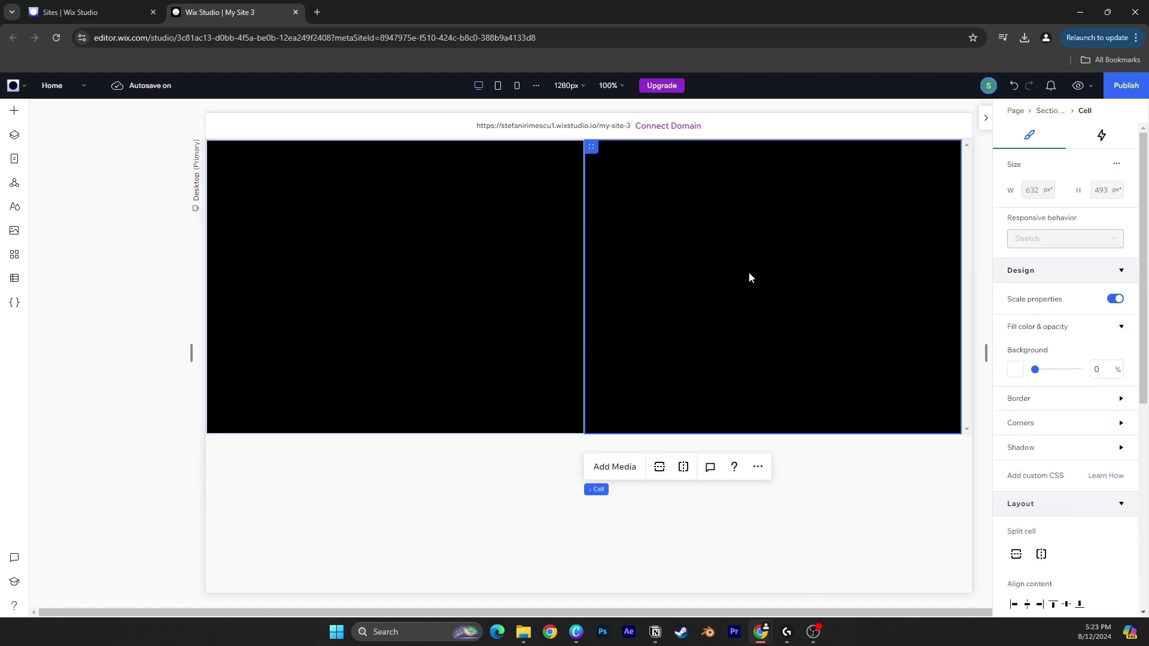
pyautogui.click(14, 111)
pyautogui.click(70, 153)
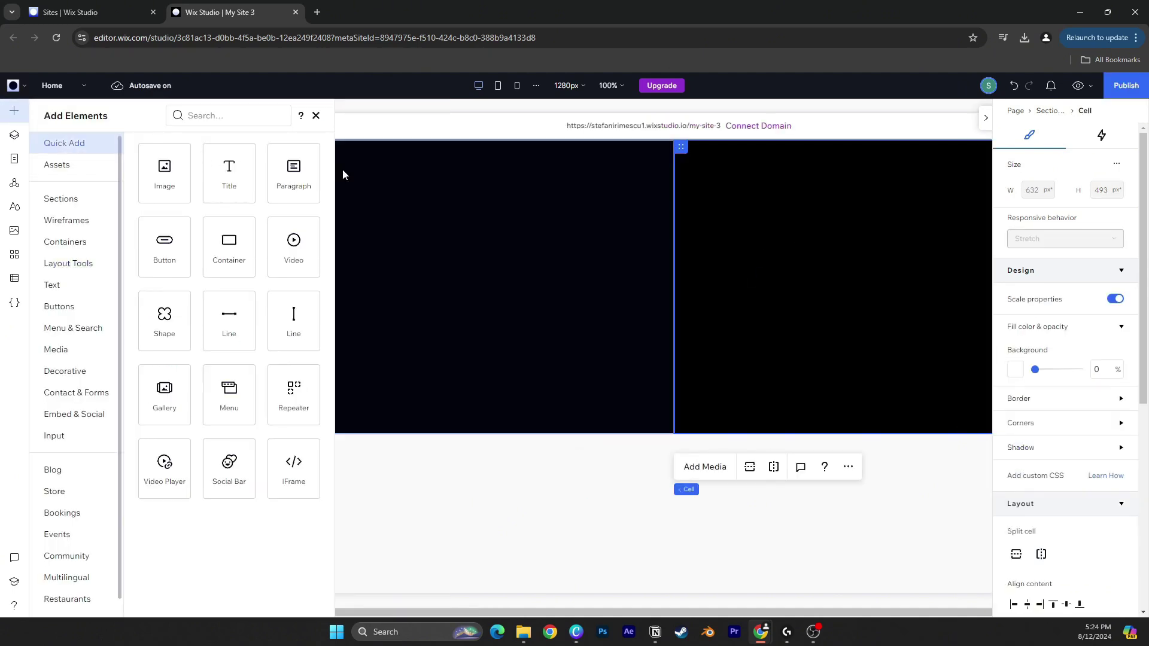
pyautogui.moveTo(292, 175); pyautogui.dragTo(777, 285)
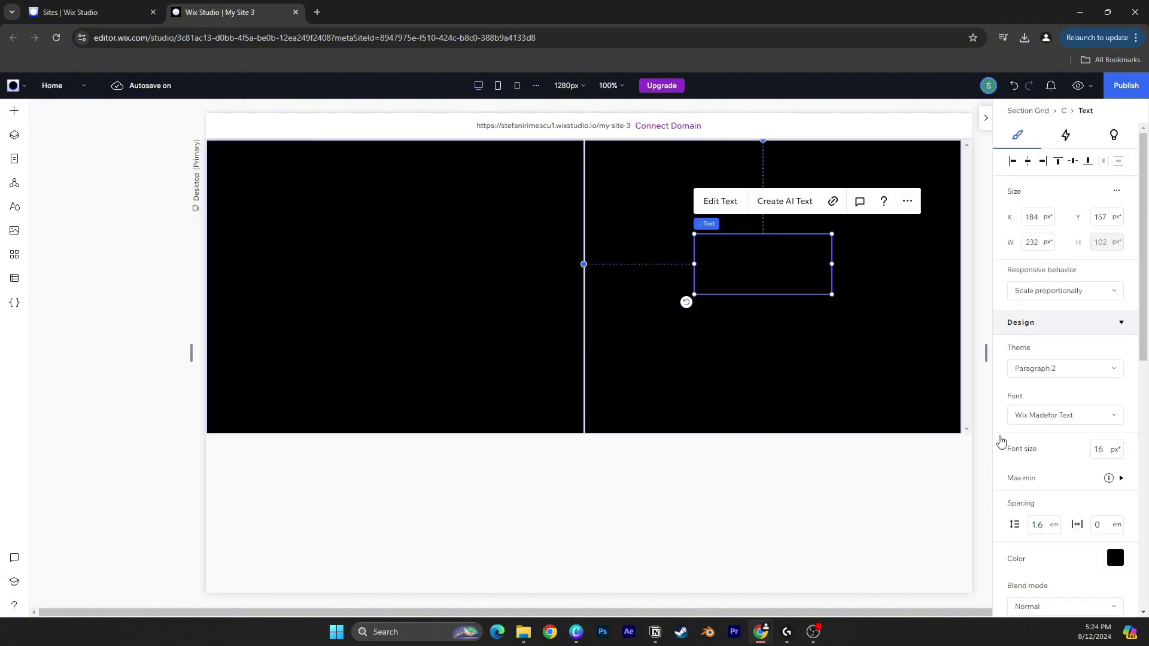
pyautogui.click(1115, 559)
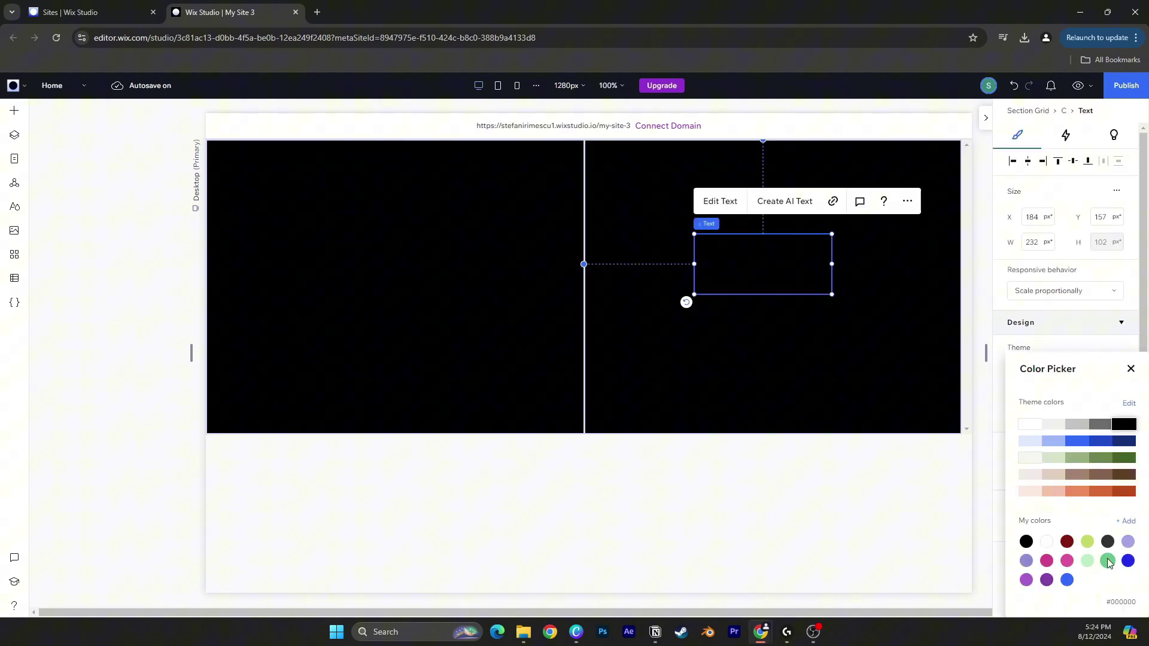
pyautogui.click(1027, 419)
pyautogui.click(798, 277)
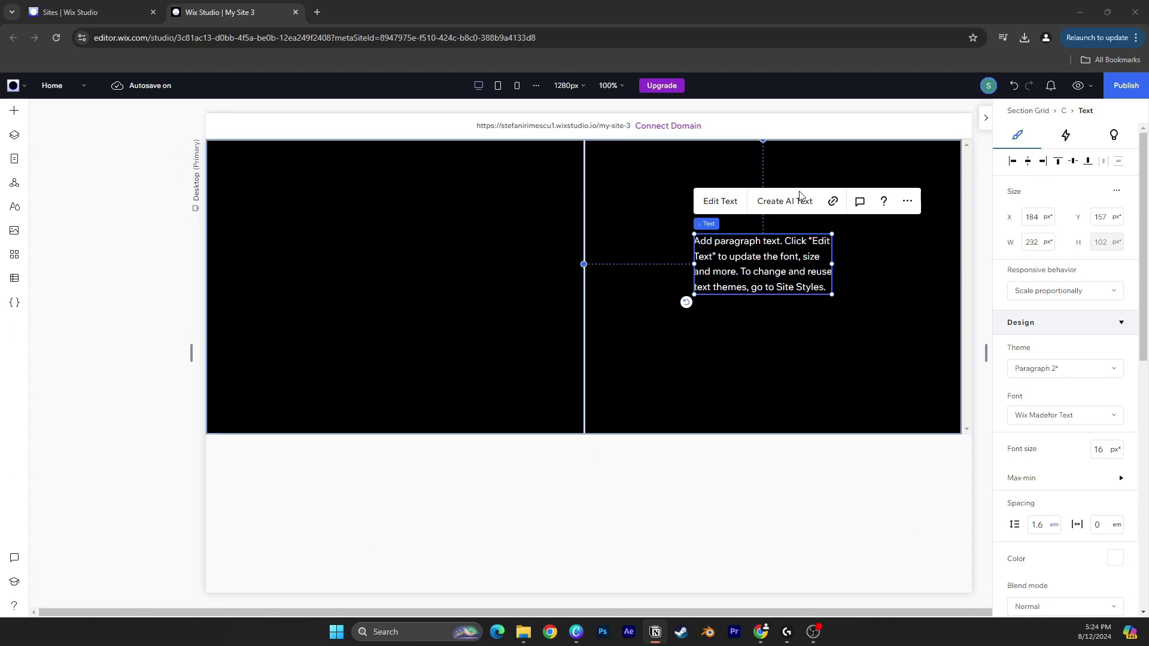
# Replace the placeholder paragraph with the copied keyboard product description starting "Precision in every keystroke.".
pyautogui.doubleClick(763, 263)
pyautogui.hotkey('ctrl', 'v')
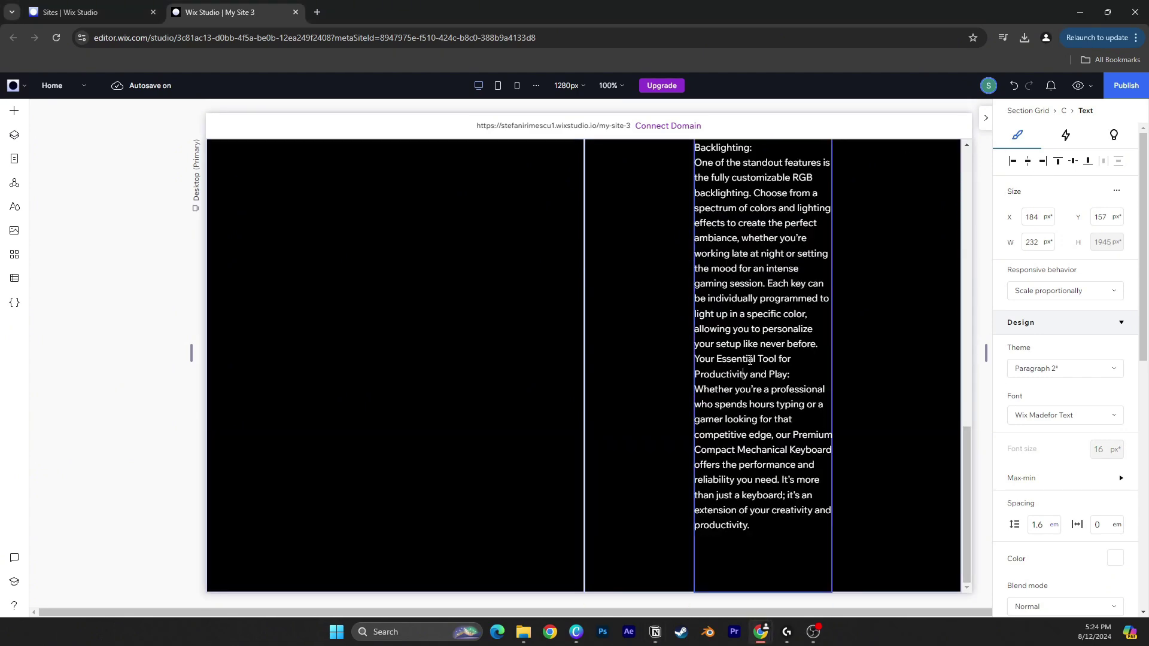
pyautogui.click(660, 358)
# Set the description text's width to 400 px and center it horizontally in its cell.
pyautogui.scroll(13, 672, 389)
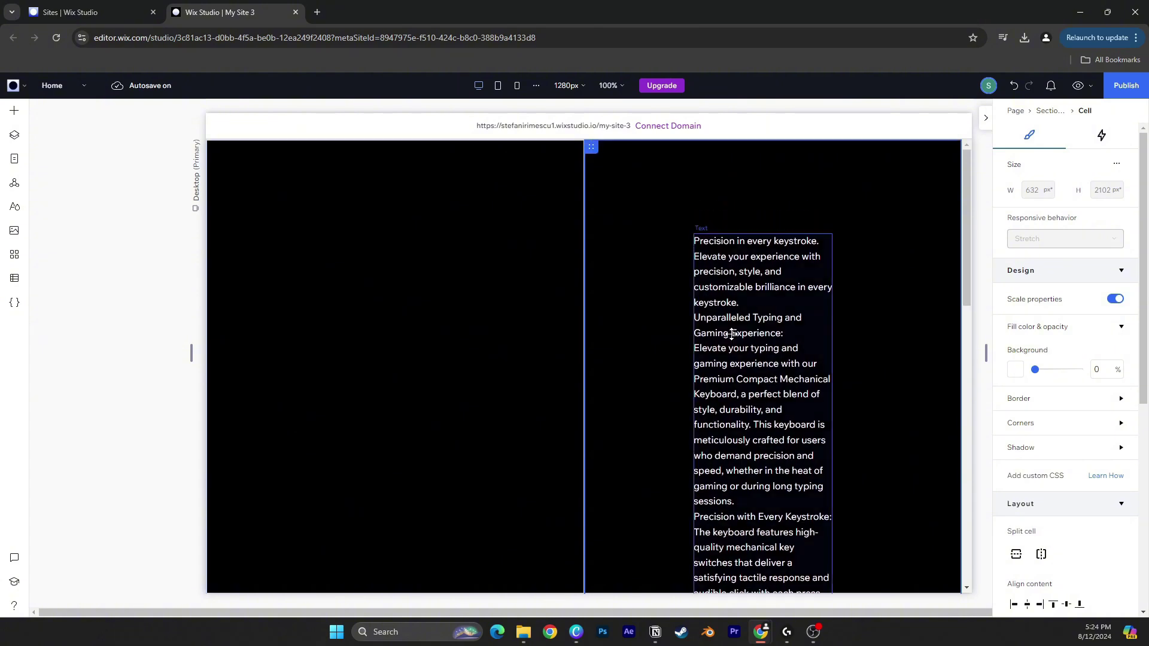
pyautogui.click(1033, 241)
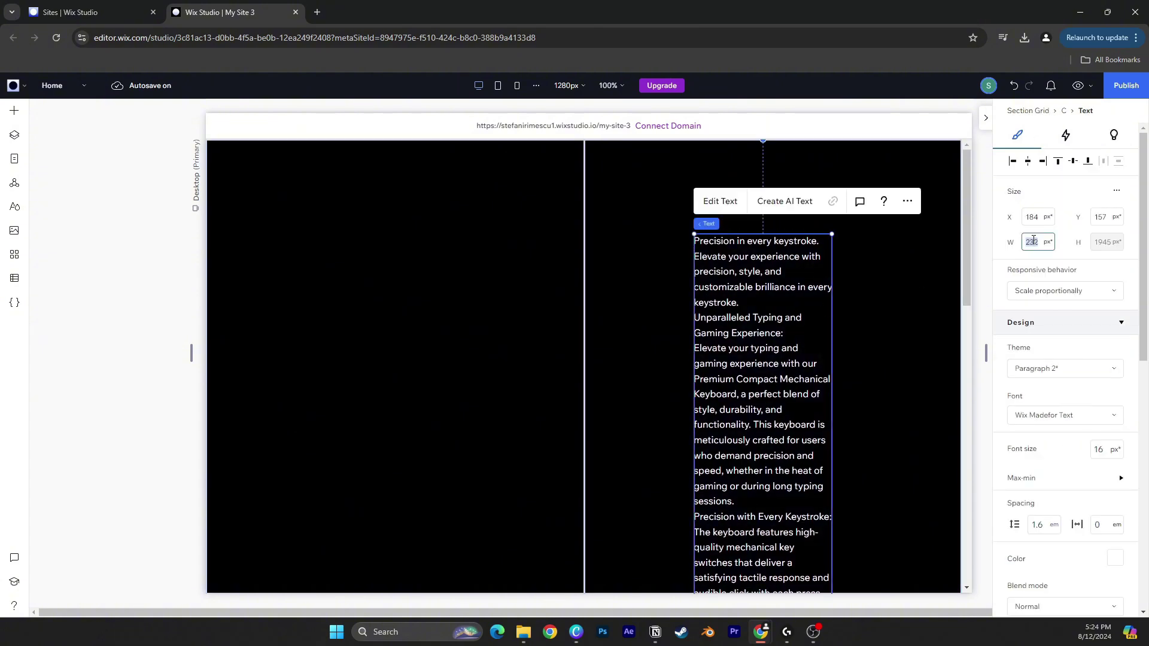
pyautogui.write('400')
pyautogui.press('Return')
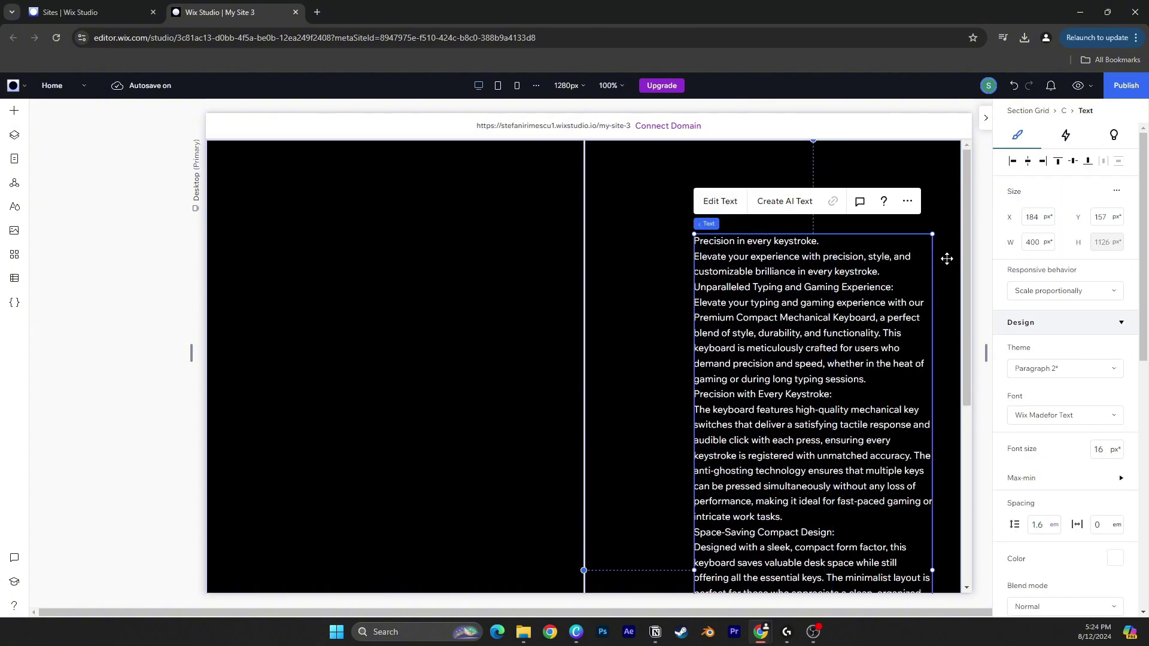
pyautogui.click(1030, 160)
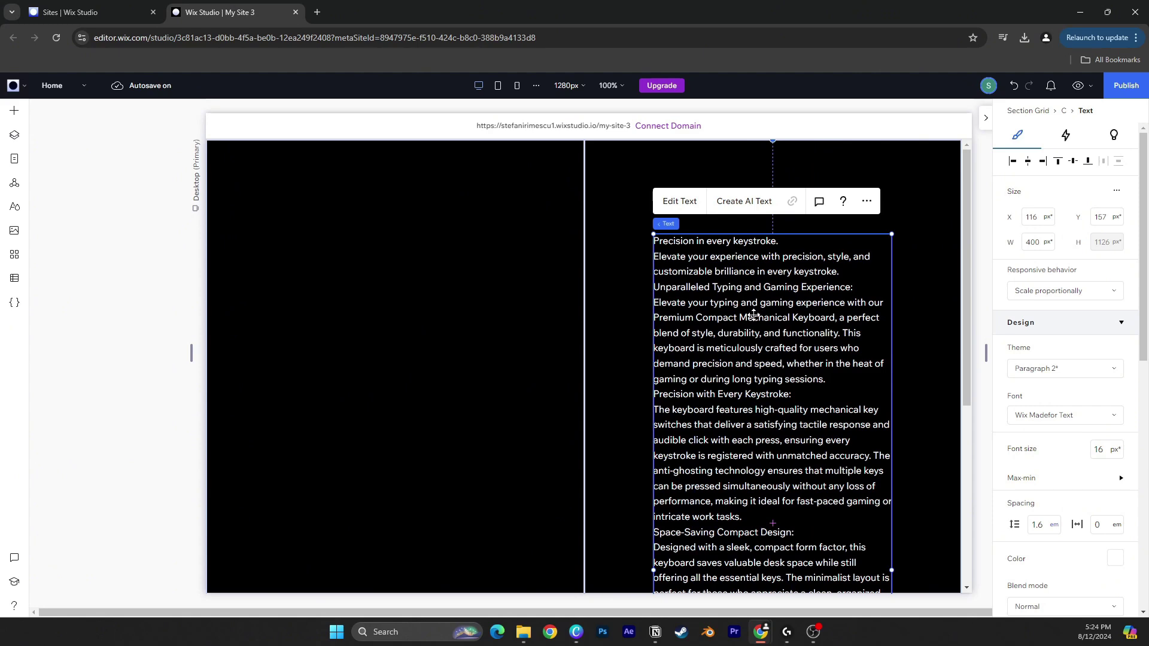
# Insert blank lines between the headings and paragraphs from "Precision in every keystroke." through "Precision with Every Keystroke:".
pyautogui.click(679, 201)
pyautogui.click(809, 247)
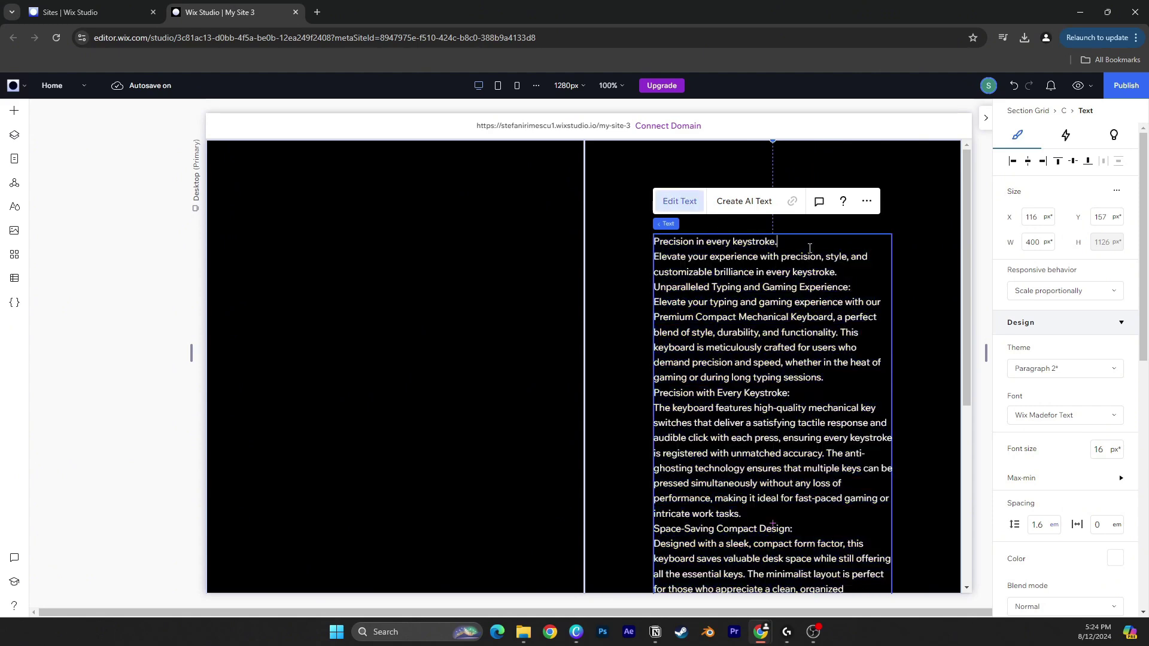
pyautogui.press('Return')
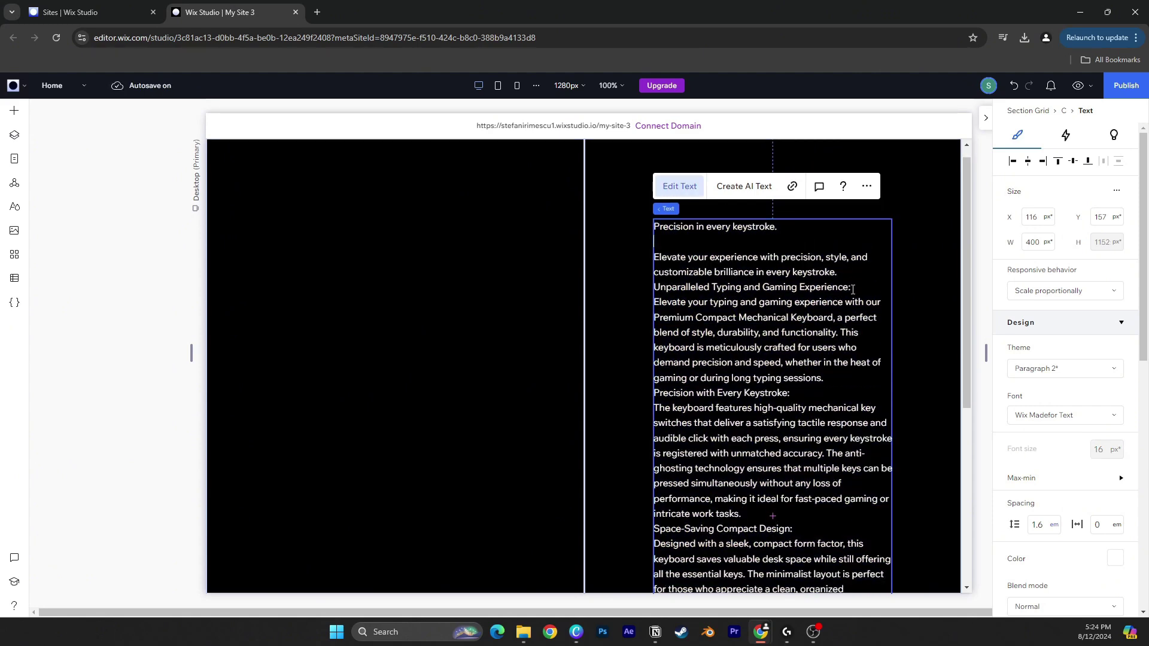
pyautogui.press('Return')
pyautogui.press('Down')
pyautogui.press('End')
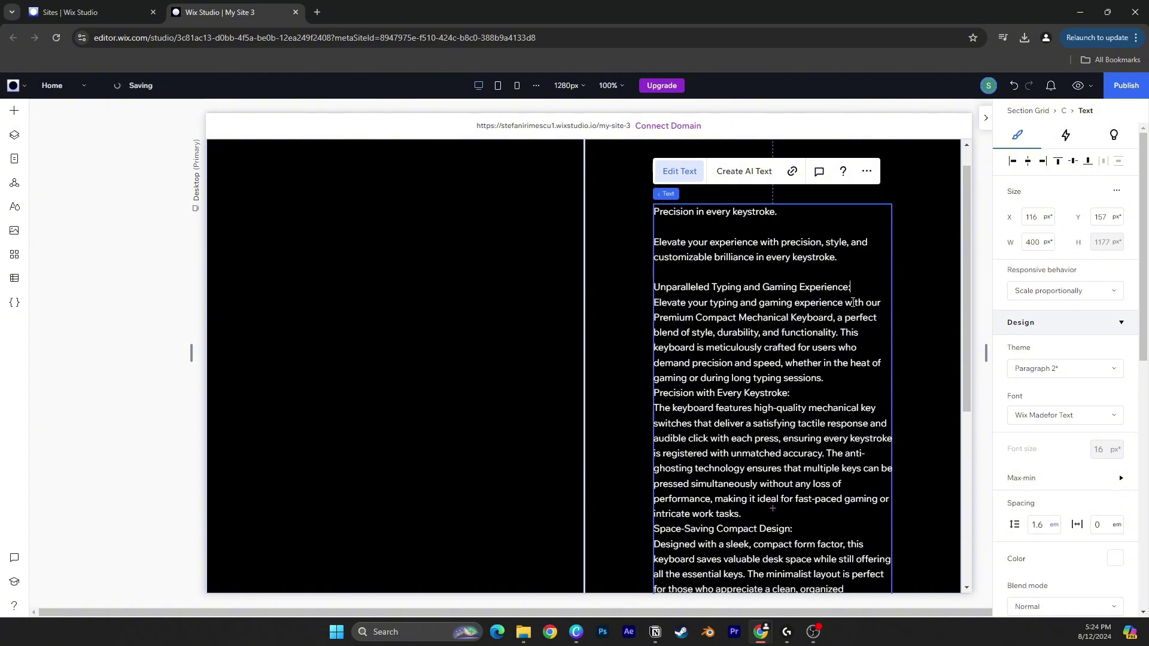
pyautogui.press('Return')
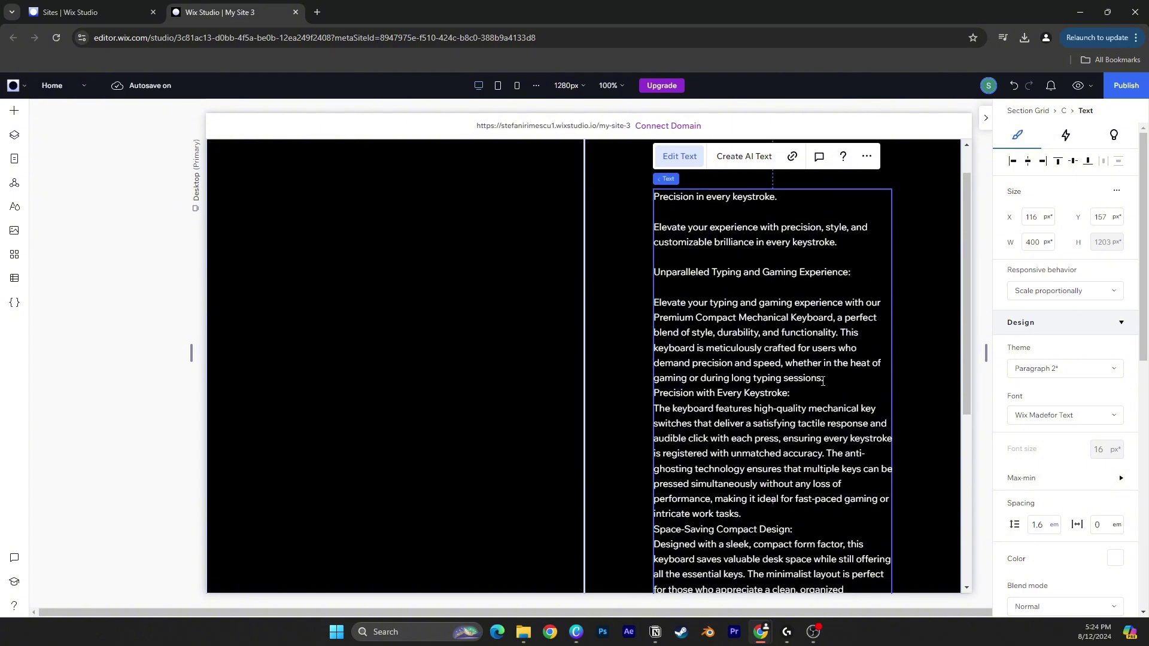
pyautogui.click(823, 381)
pyautogui.press('Return')
pyautogui.click(798, 407)
pyautogui.press('Return')
# Insert blank lines around the remaining headings, from "Space-Saving Compact Design:" to "Your Essential Tool for Productivity and Play:".
pyautogui.scroll(-3, 949, 359)
pyautogui.click(752, 335)
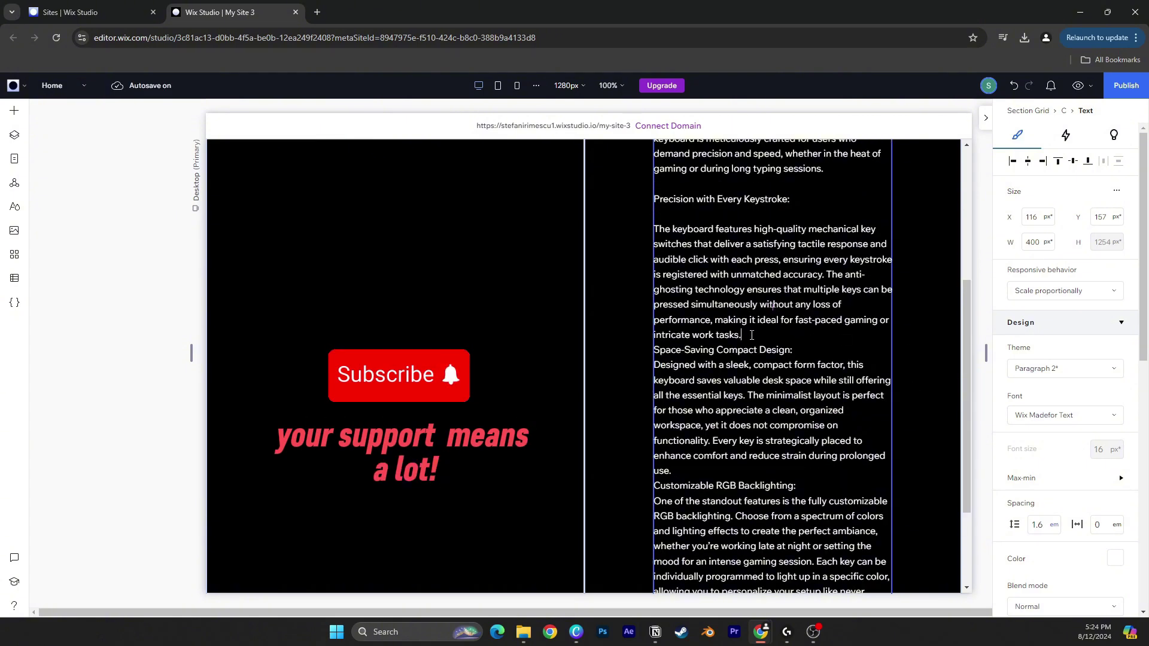
pyautogui.press('Return')
pyautogui.click(805, 351)
pyautogui.press('Return')
pyautogui.click(812, 490)
pyautogui.press('Return')
pyautogui.click(739, 460)
pyautogui.press('Return')
pyautogui.scroll(-3, 772, 466)
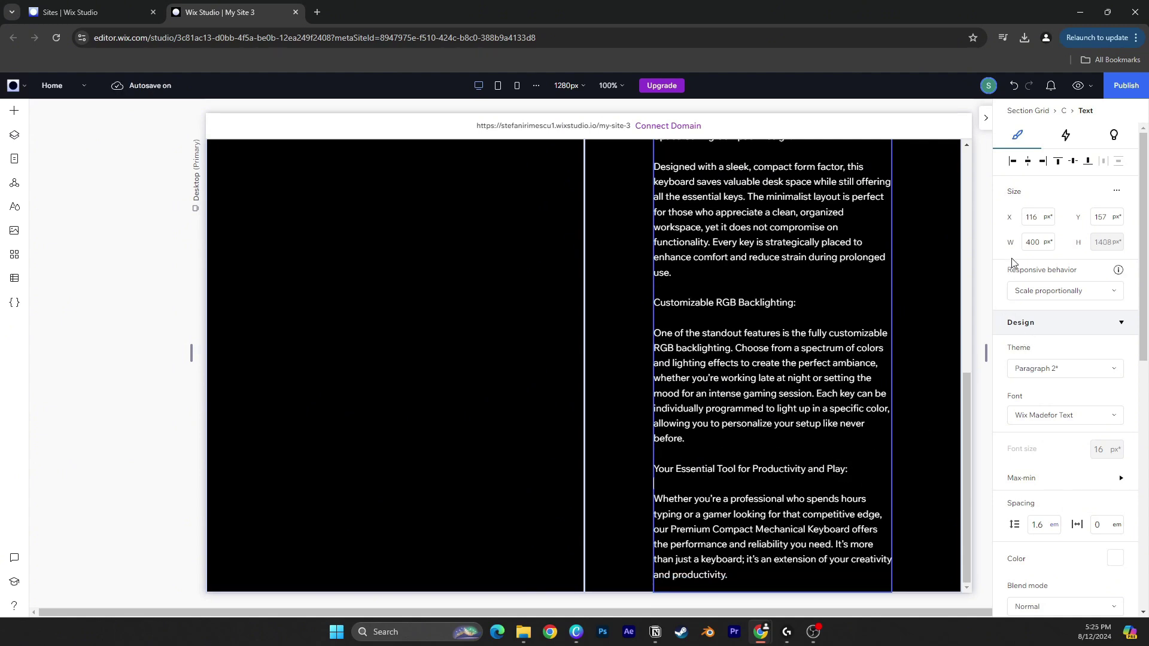
# Change the description text's font to DIN Neuzeit Grotesk.
pyautogui.scroll(-1, 1054, 377)
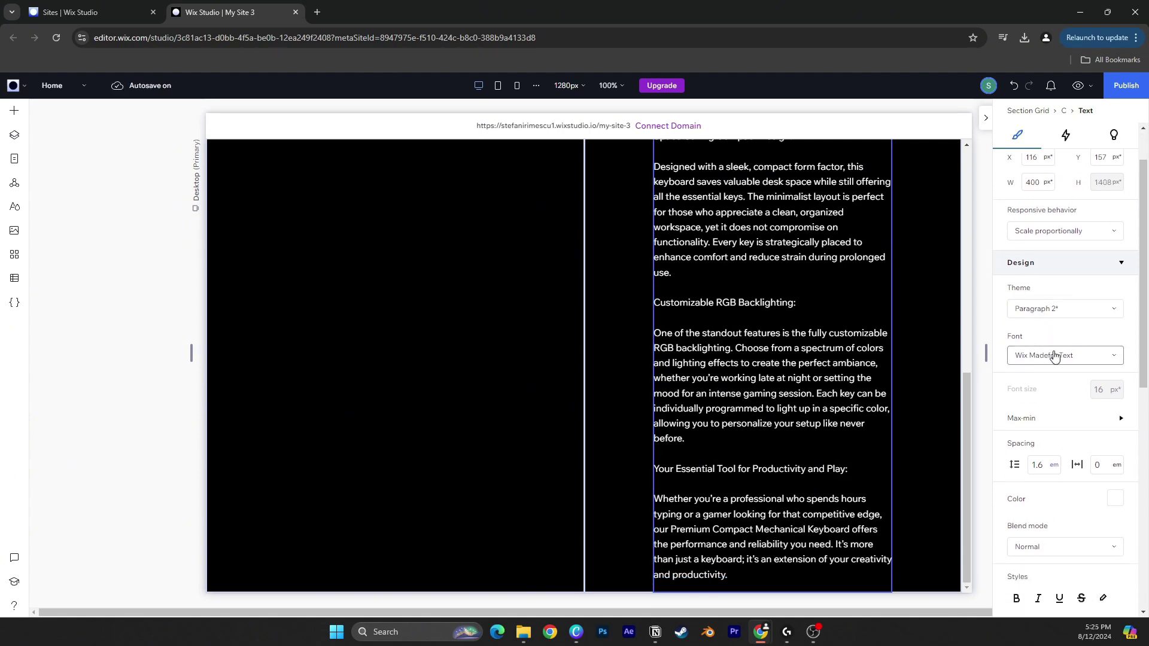
pyautogui.click(1055, 356)
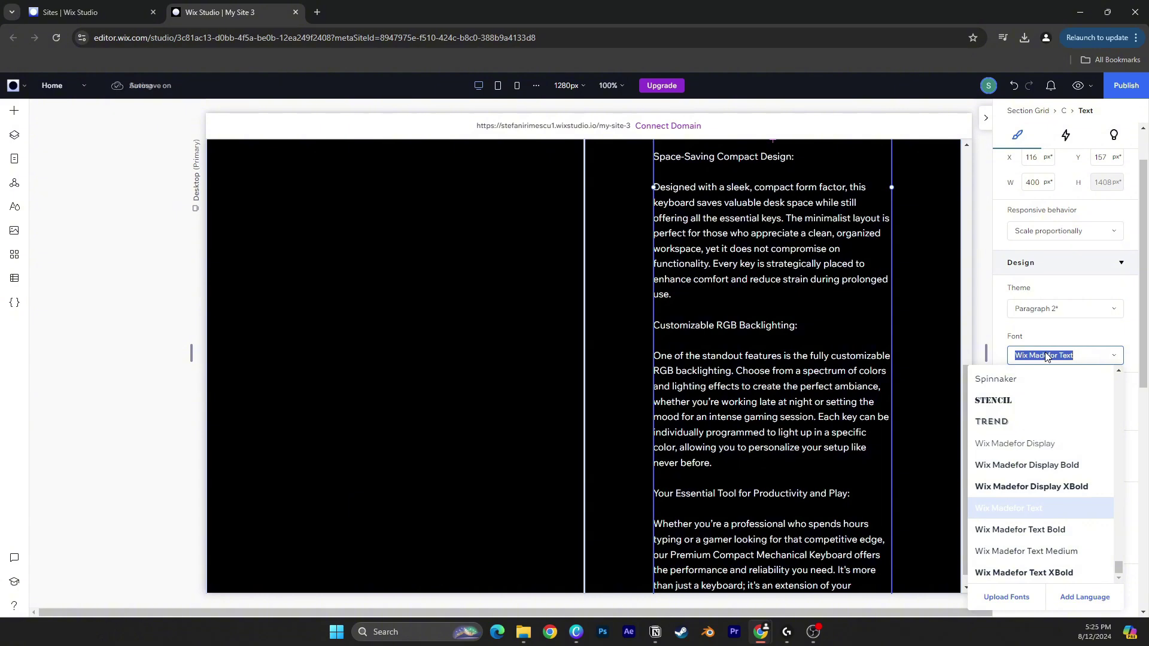
pyautogui.write('DINn')
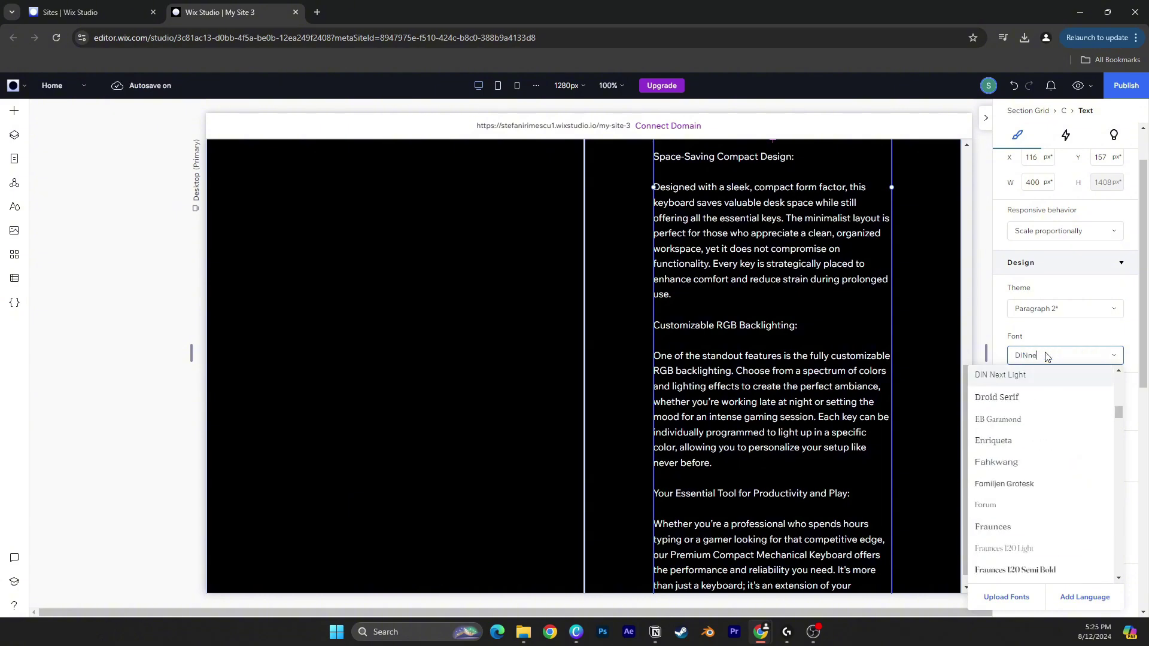
pyautogui.write('e')
pyautogui.press('BackSpace')
pyautogui.press('BackSpace')
pyautogui.write('Neuzeit Grotesk')
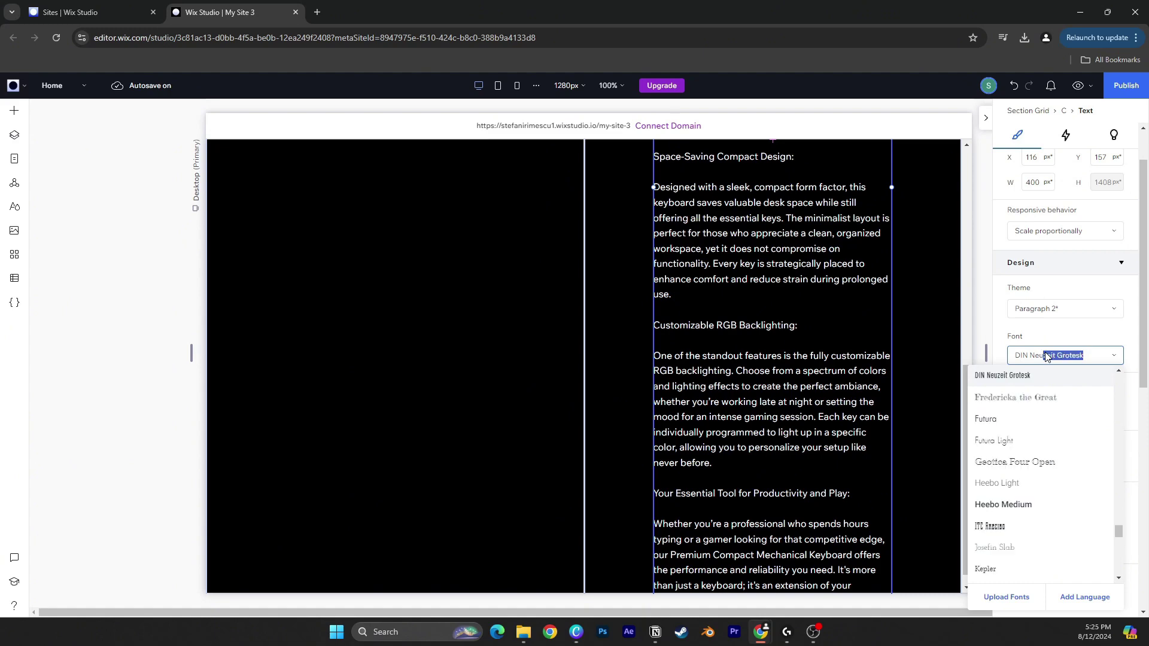
pyautogui.press('Return')
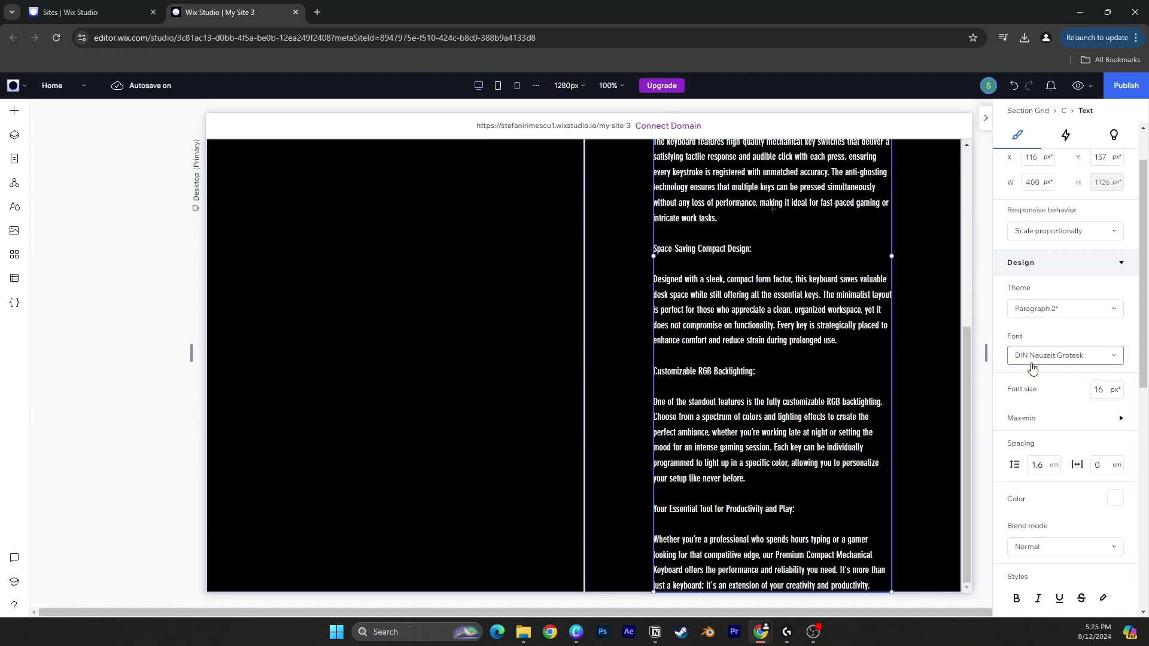
# Set the description text's font size to 19 px and its line spacing to Auto.
pyautogui.click(1099, 389)
pyautogui.write('19')
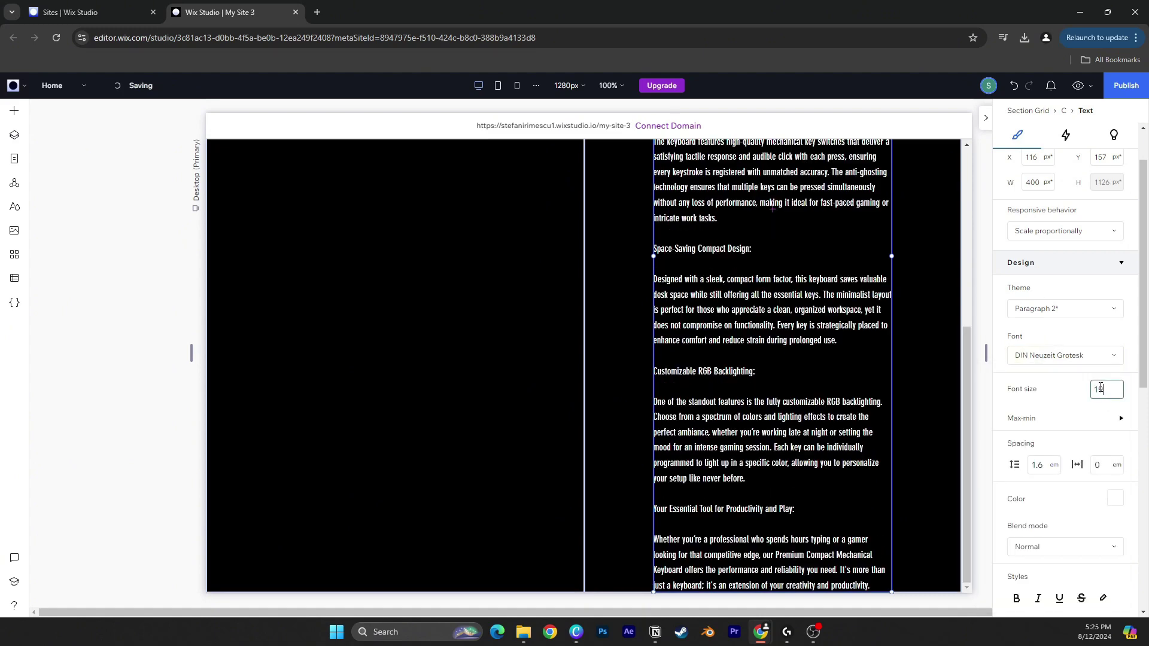
pyautogui.press('Return')
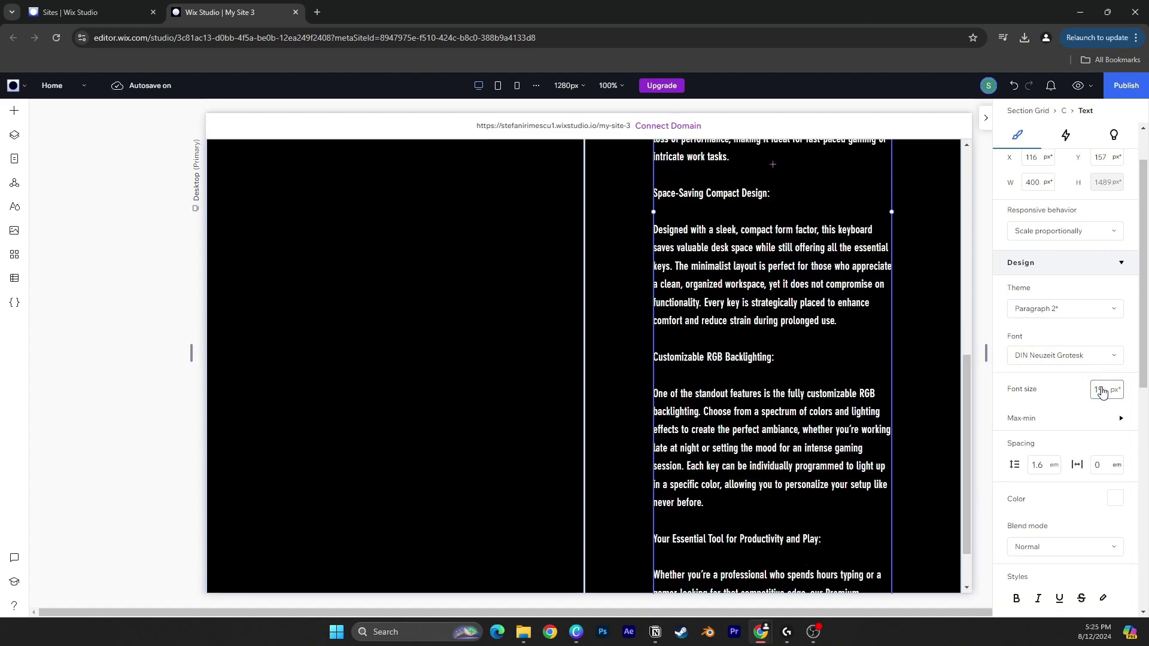
pyautogui.click(1055, 465)
pyautogui.click(1062, 449)
# Apply bold styling to the description text.
pyautogui.scroll(-2, 1053, 452)
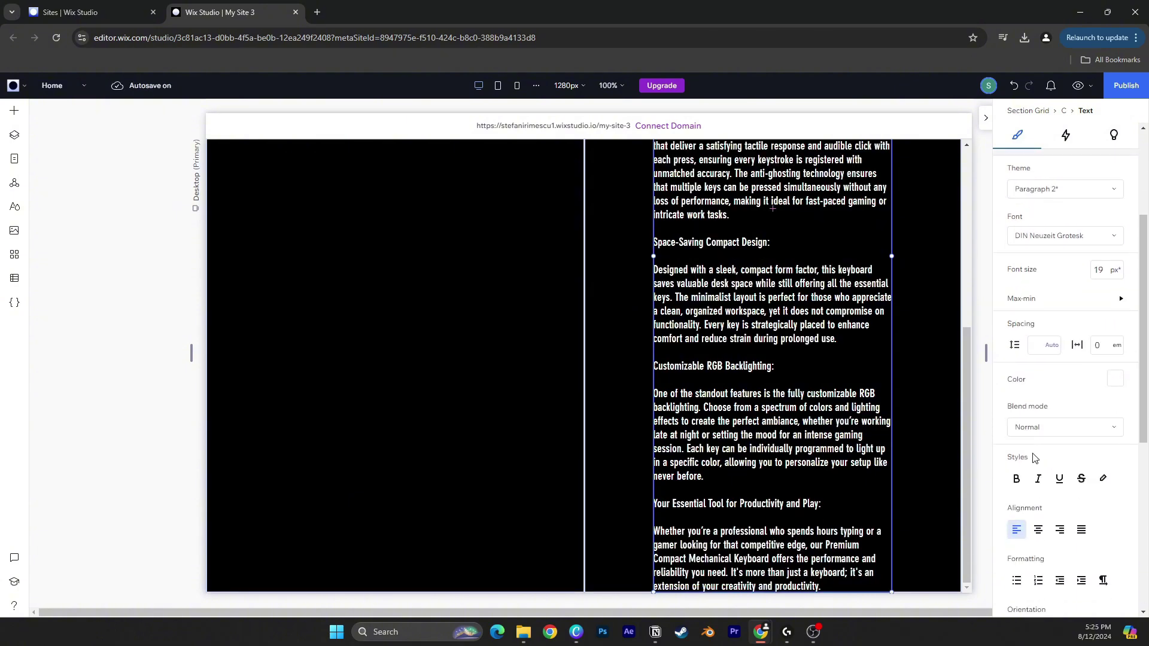
pyautogui.click(1016, 478)
pyautogui.scroll(-2, 1032, 450)
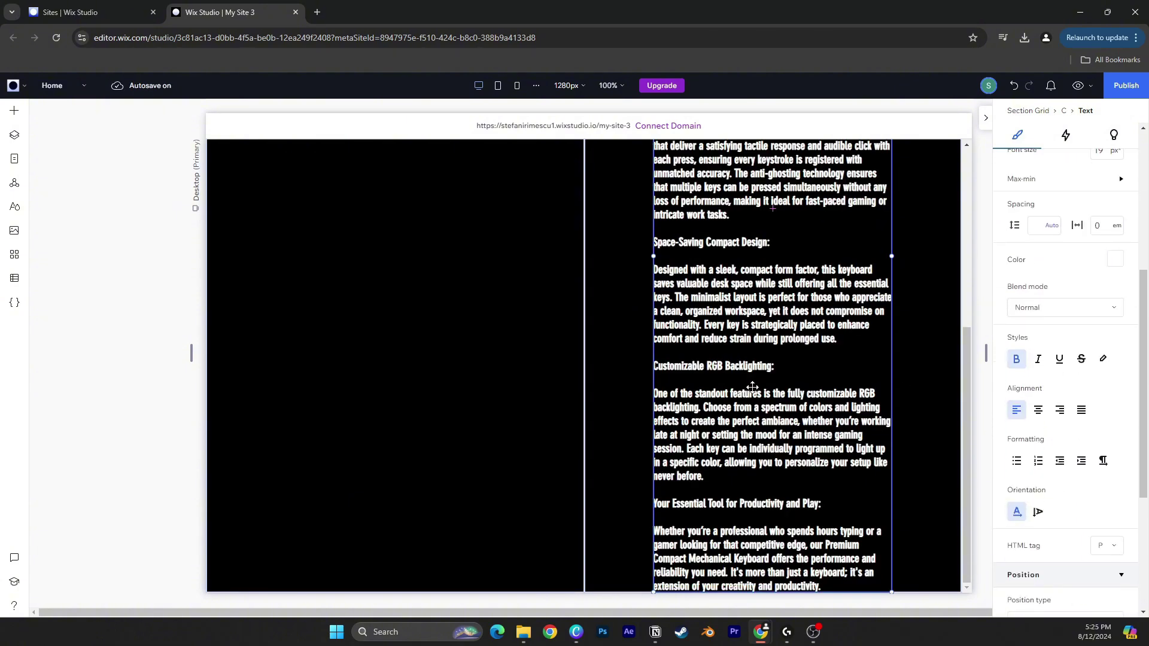
# Remove the bold styling from the description text.
pyautogui.scroll(-2, 1056, 413)
pyautogui.click(1016, 303)
pyautogui.scroll(-1, 1049, 378)
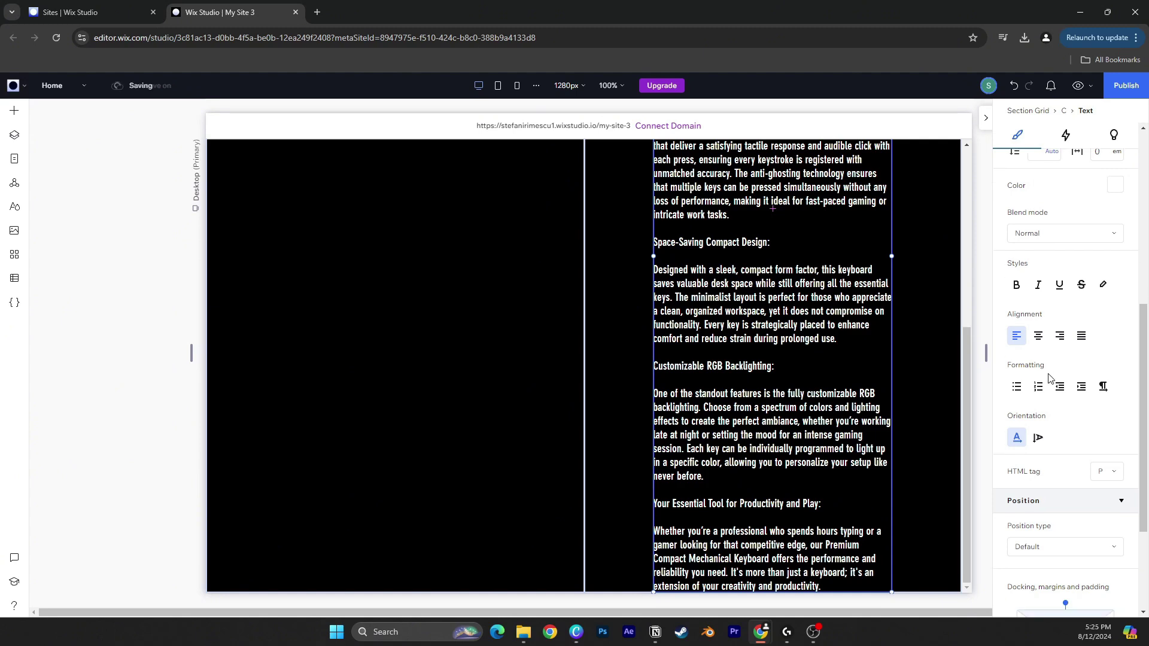
# Switch the description text's top margin to pixels and set it to 300 px.
pyautogui.scroll(-3, 1049, 377)
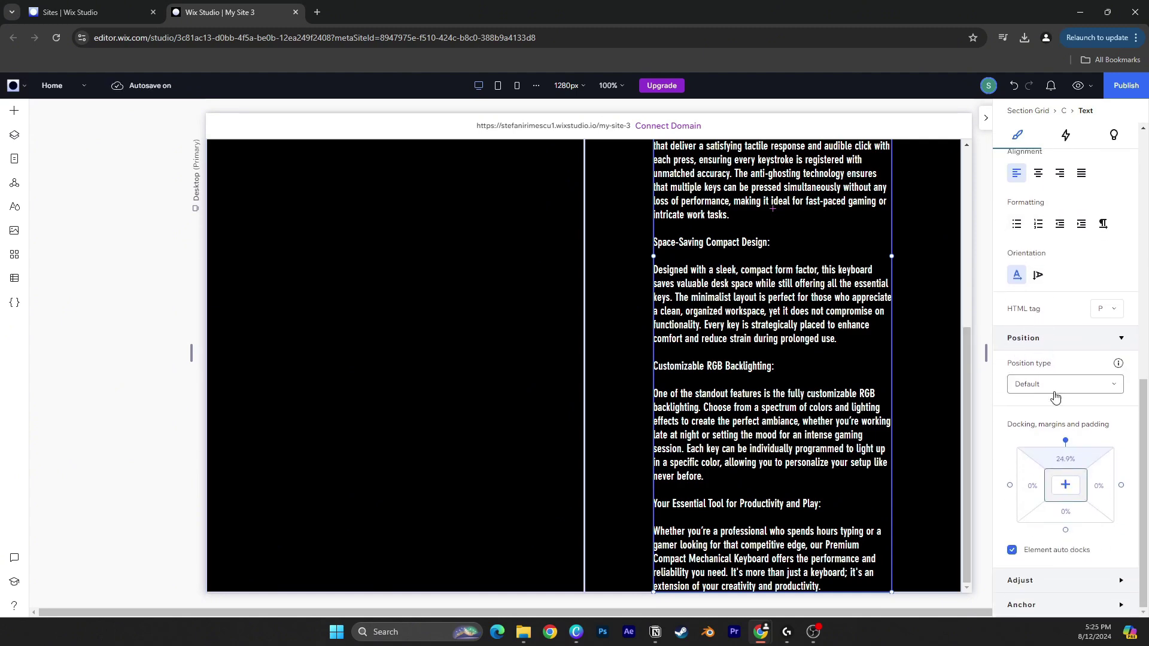
pyautogui.click(1070, 465)
pyautogui.click(1077, 481)
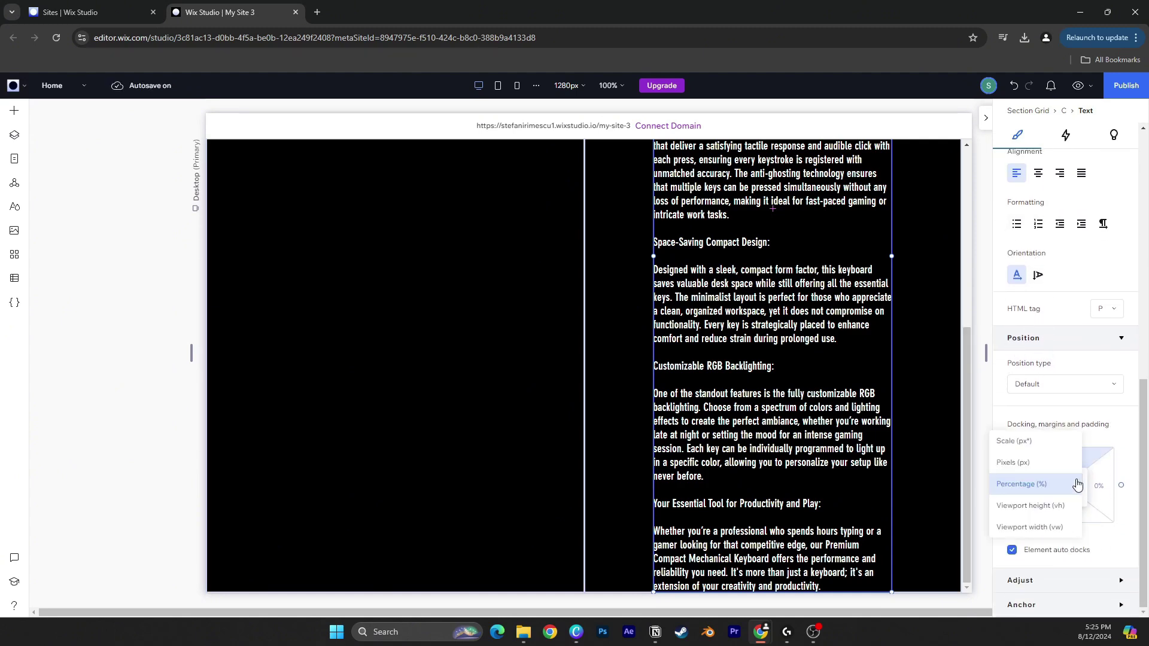
pyautogui.click(1029, 465)
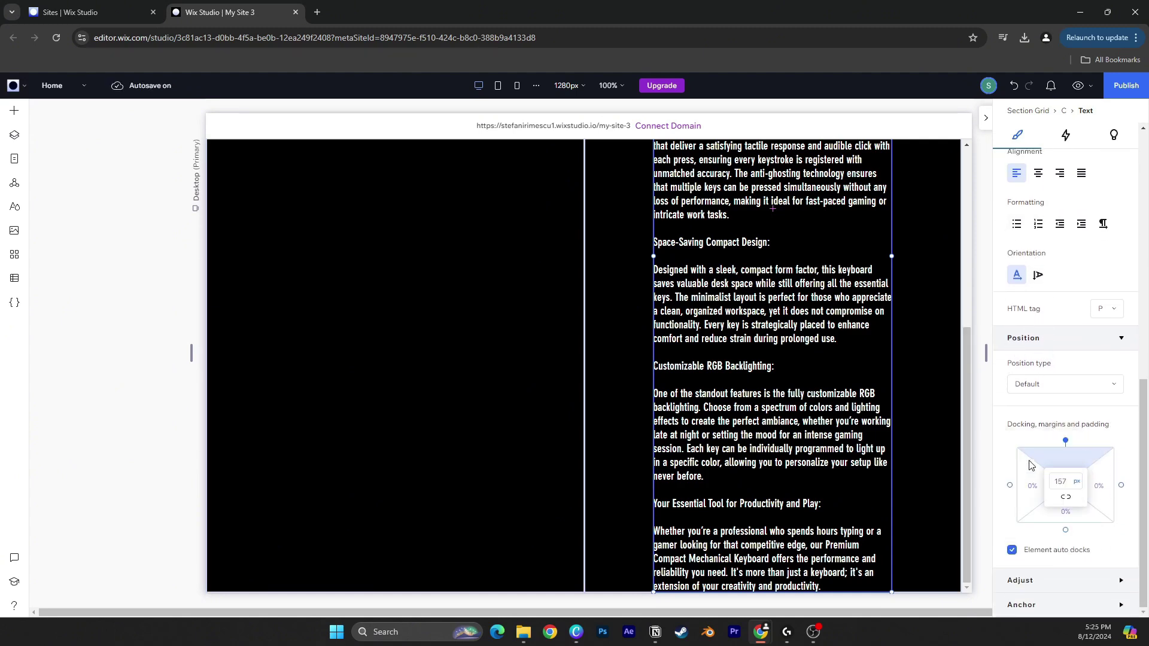
pyautogui.click(1061, 482)
pyautogui.write('300')
pyautogui.press('Return')
# Preview the page to check the description text's placement, and return to editing.
pyautogui.click(1083, 87)
pyautogui.scroll(5, 609, 285)
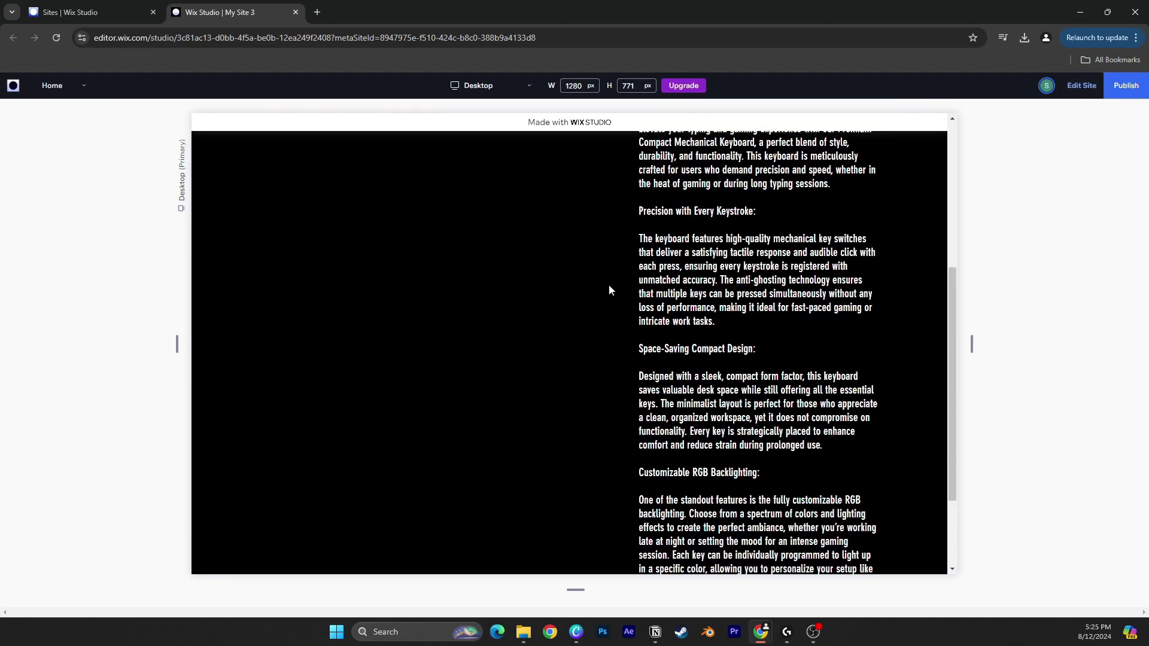
pyautogui.scroll(-5, 608, 284)
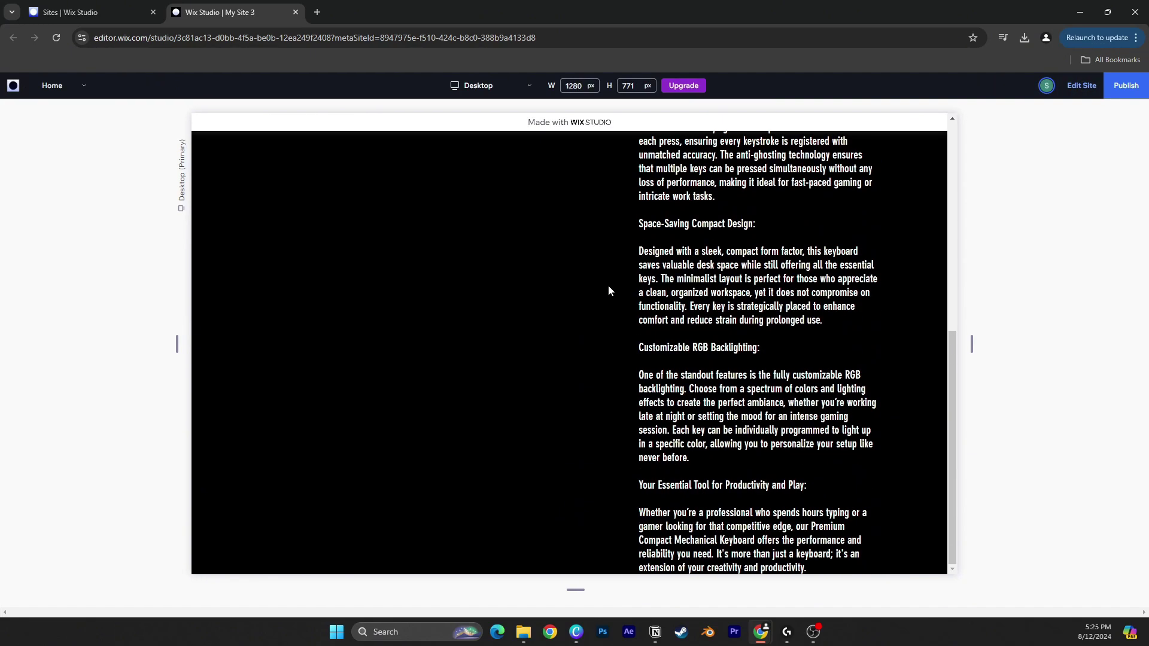
pyautogui.scroll(5, 608, 284)
pyautogui.click(1082, 85)
# Set the description text's top margin to 350 px.
pyautogui.click(719, 211)
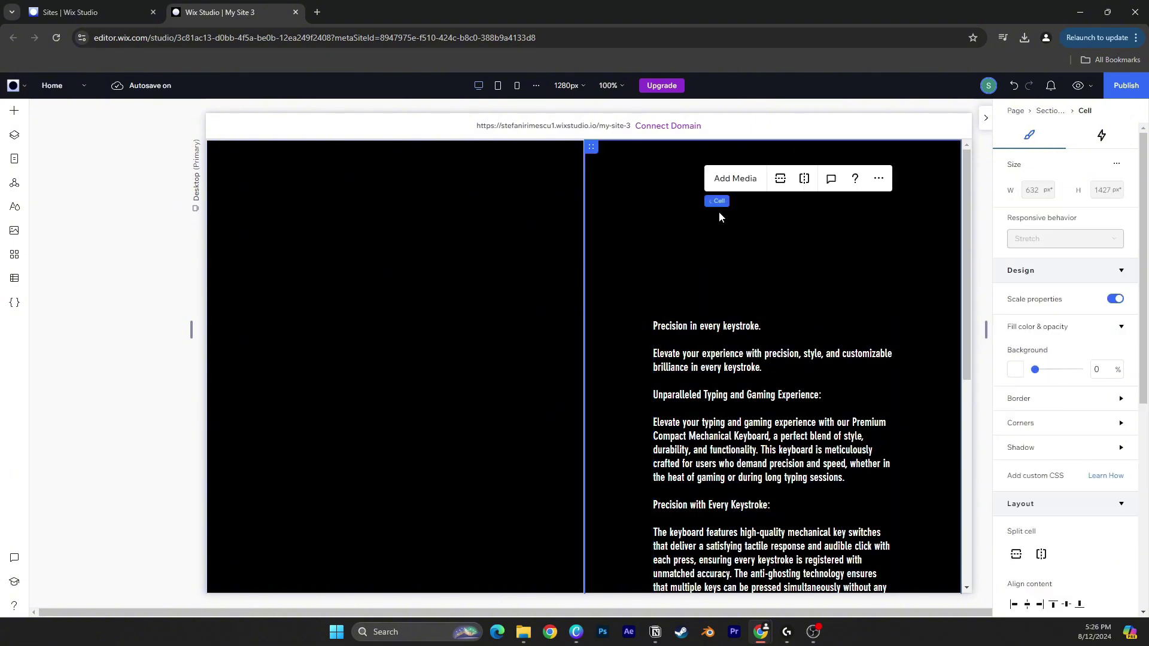
pyautogui.click(732, 366)
pyautogui.scroll(-5, 1103, 449)
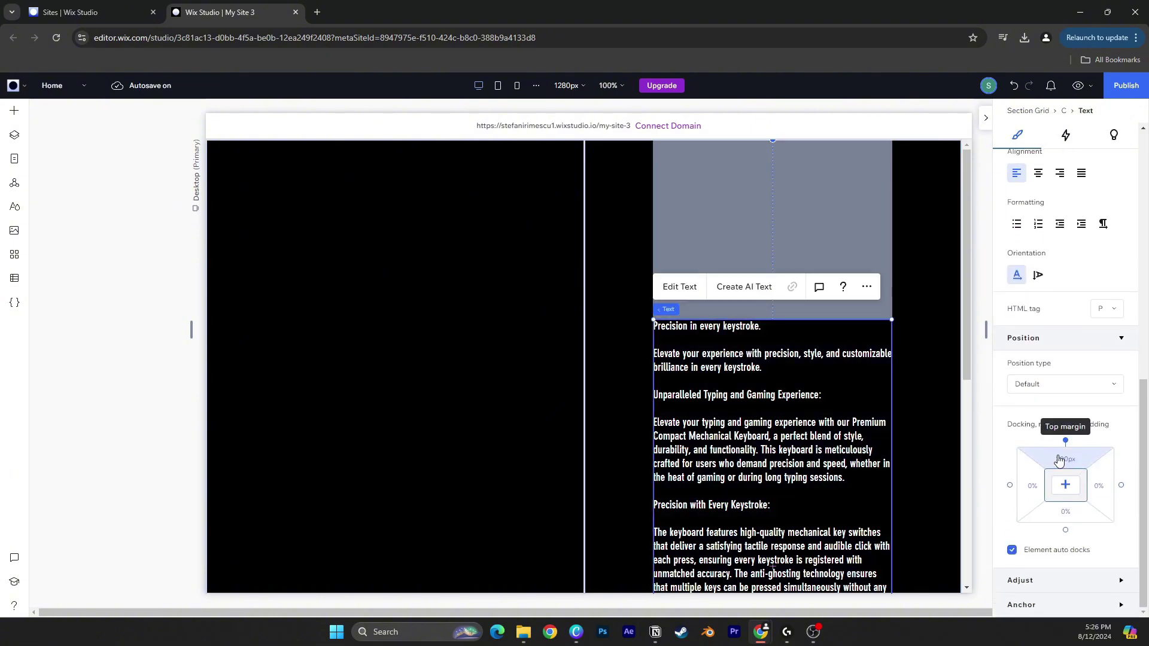
pyautogui.click(1061, 474)
pyautogui.write('35')
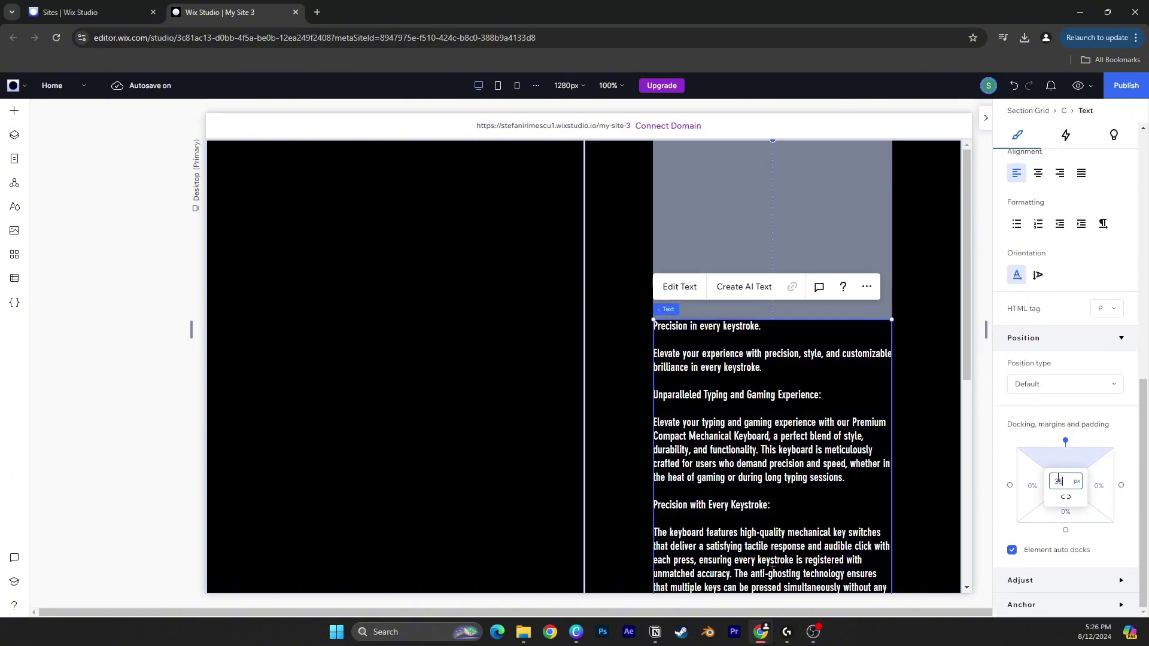
pyautogui.write('0')
pyautogui.press('Return')
# Switch the description text's bottom margin to pixels and set it to 200 px.
pyautogui.click(1064, 518)
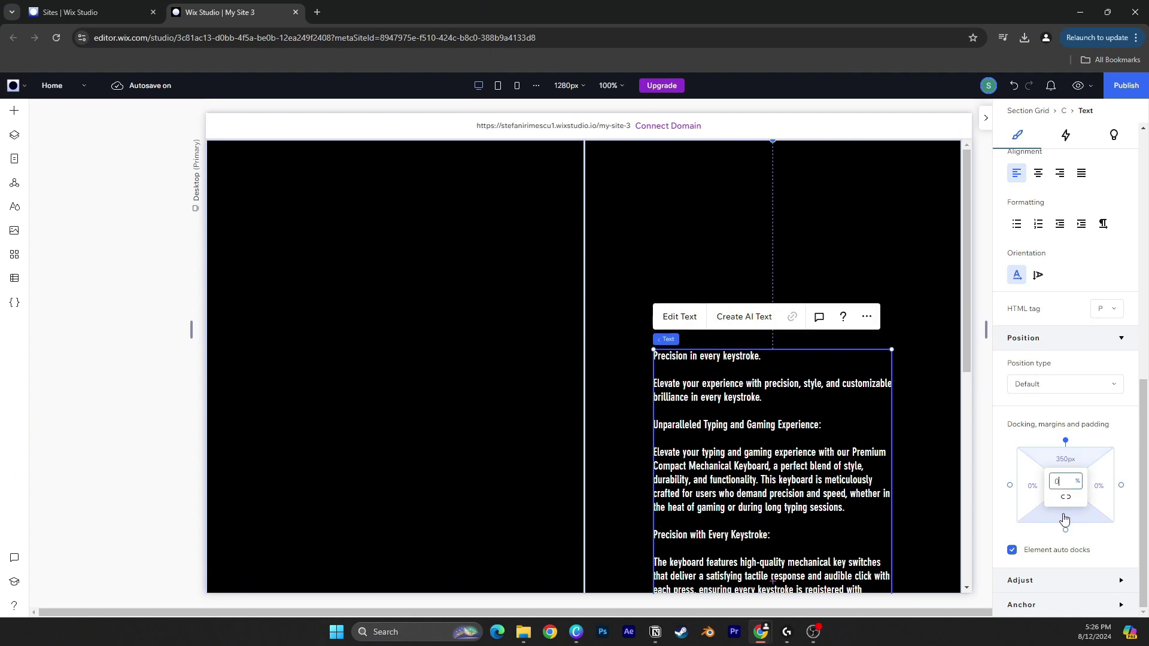
pyautogui.click(1076, 482)
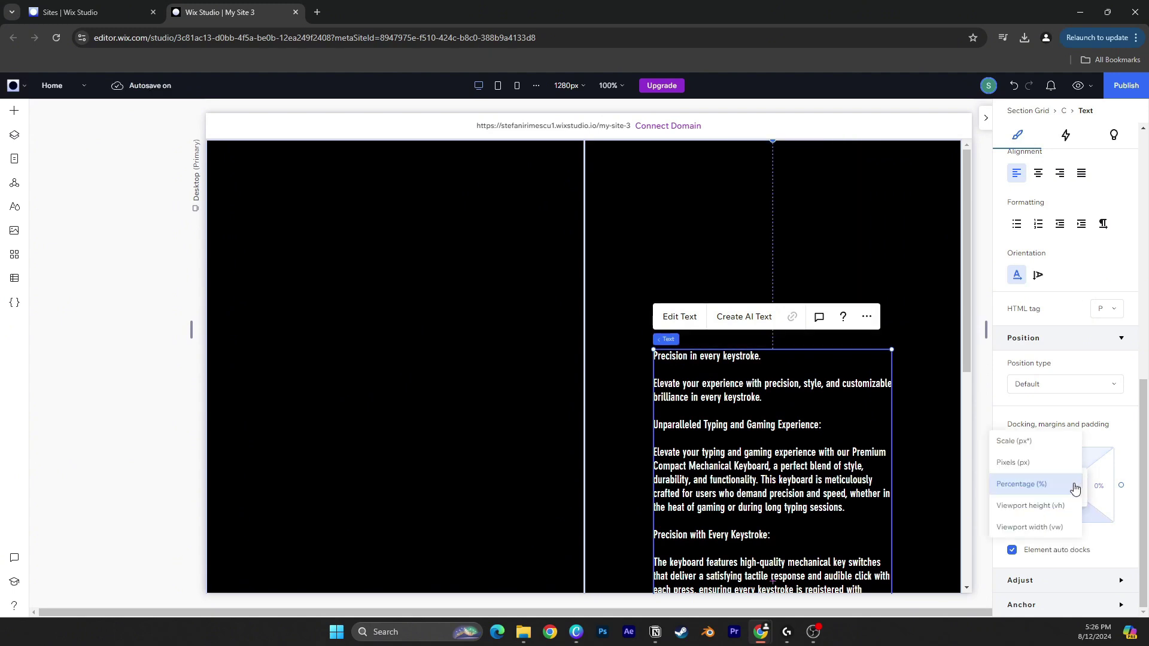
pyautogui.click(1027, 462)
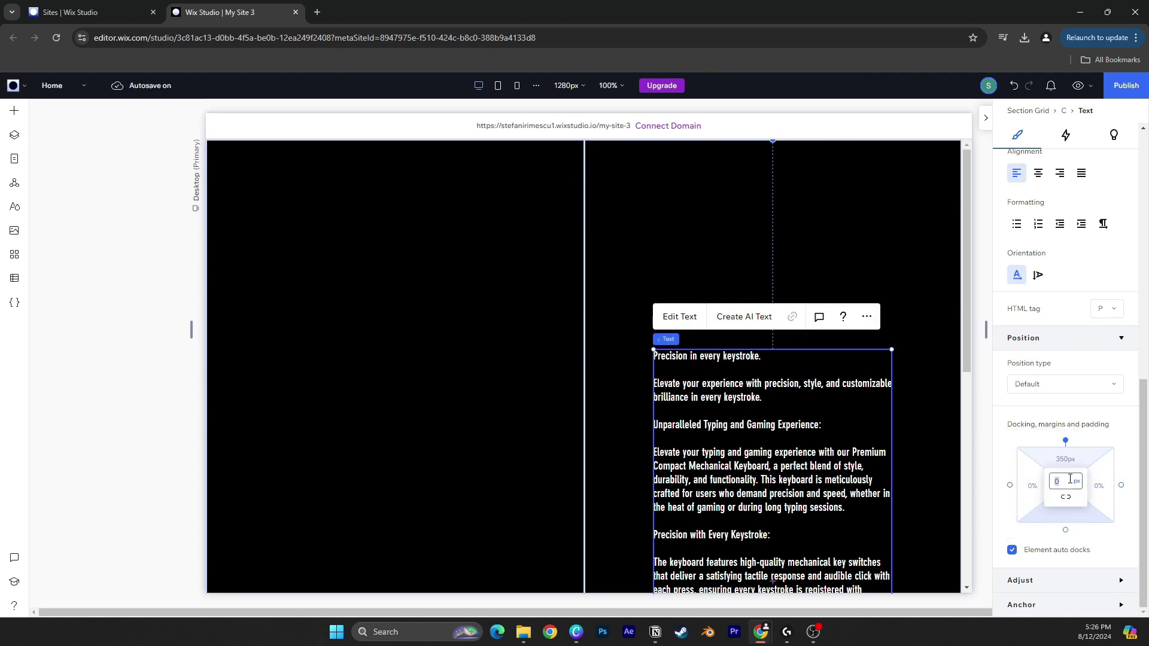
pyautogui.write('200')
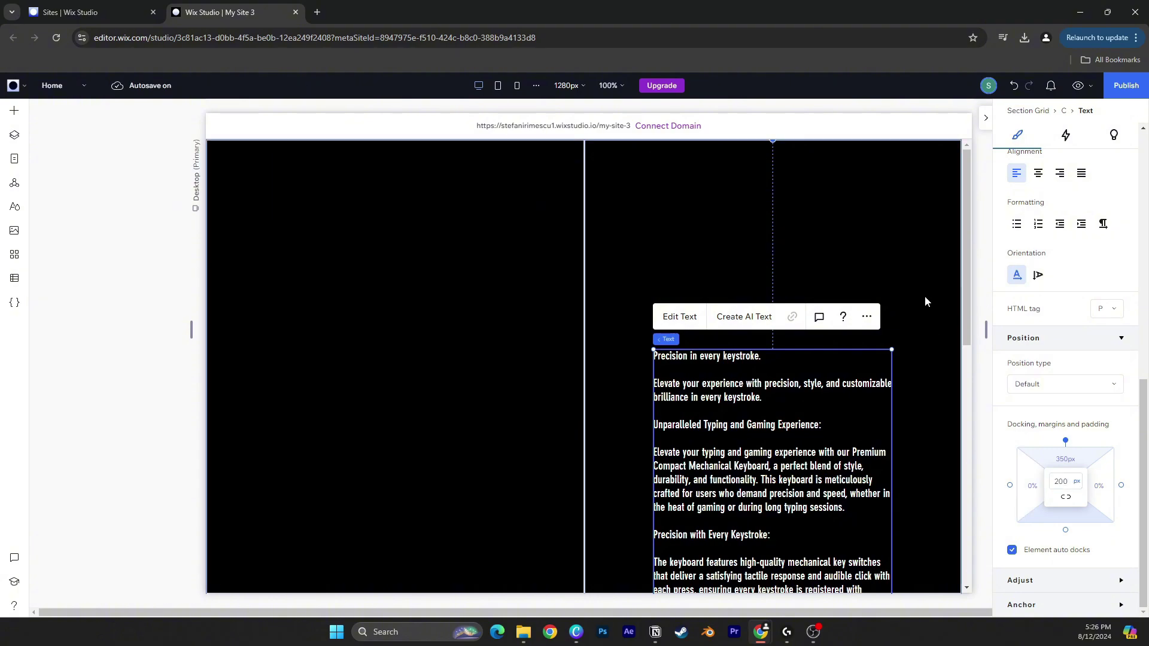
pyautogui.click(889, 271)
pyautogui.scroll(-8, 729, 401)
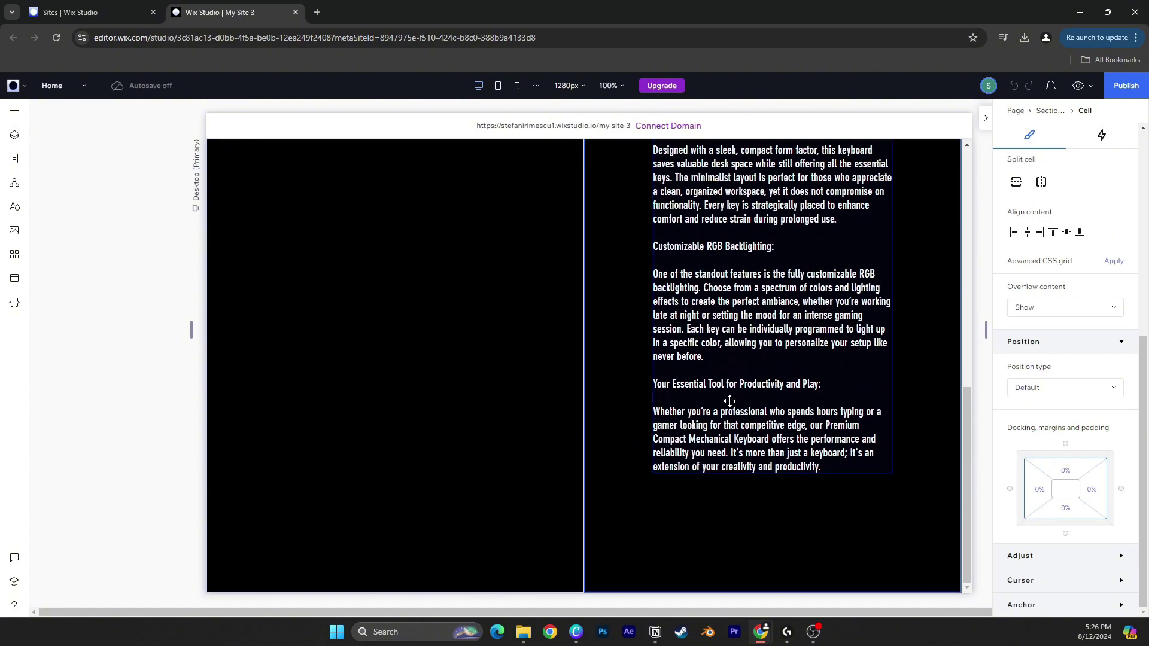
pyautogui.scroll(8, 728, 413)
# Add a Heading 1 text element near the top of the left column's cell.
pyautogui.click(446, 348)
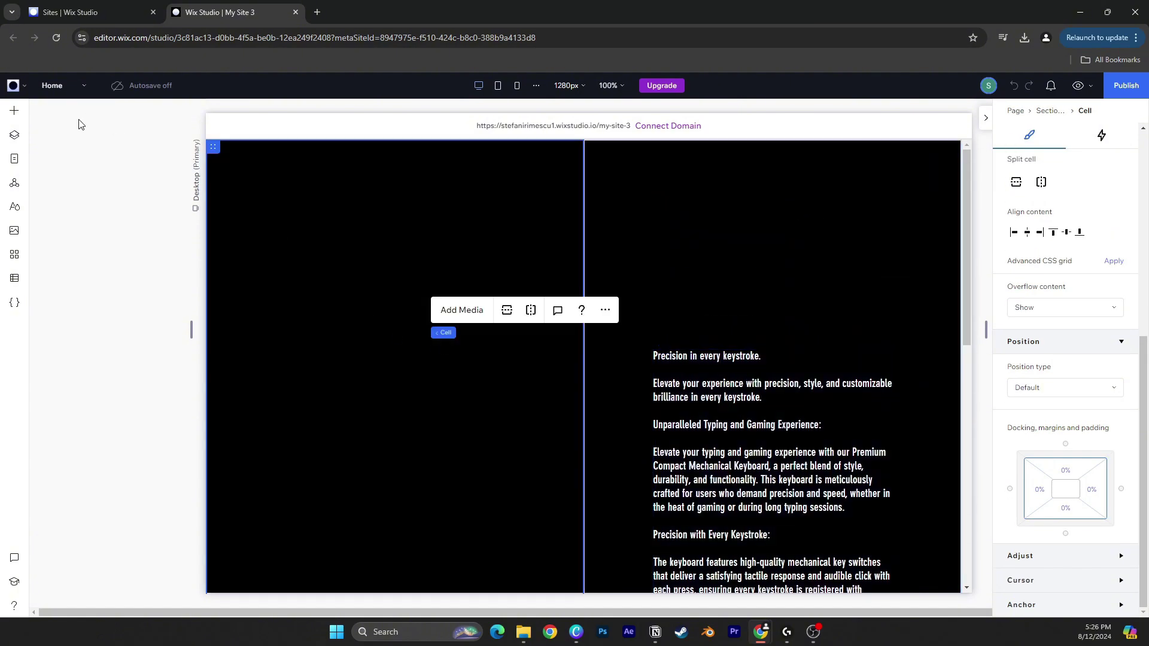
pyautogui.click(15, 110)
pyautogui.click(53, 285)
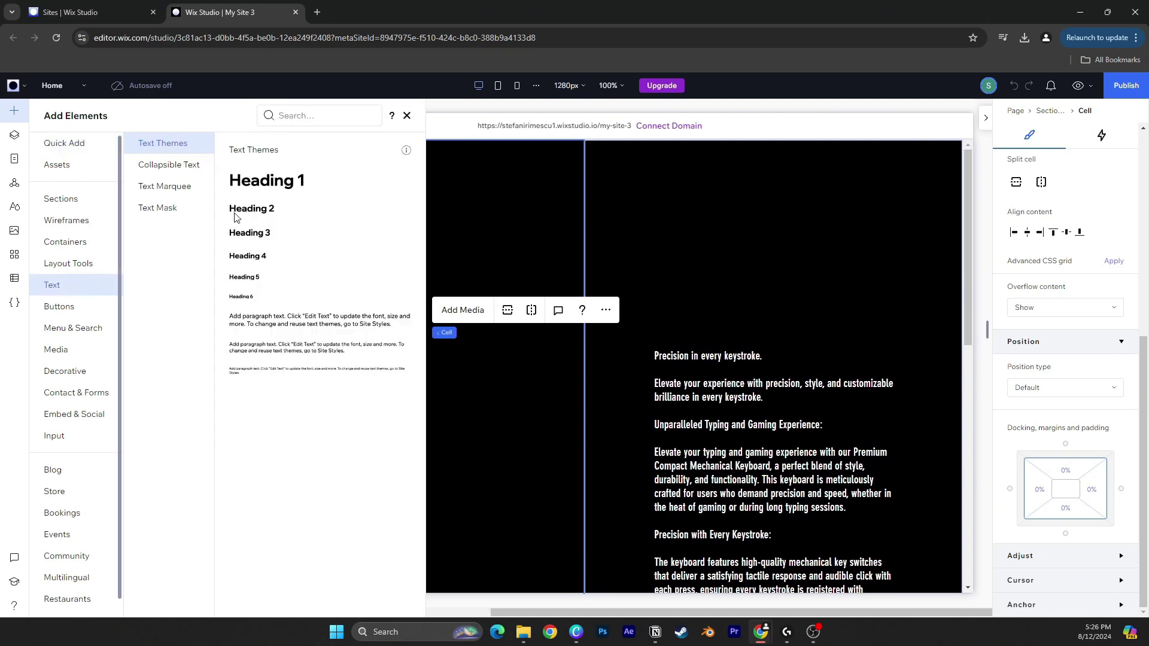
pyautogui.moveTo(272, 183); pyautogui.dragTo(337, 238)
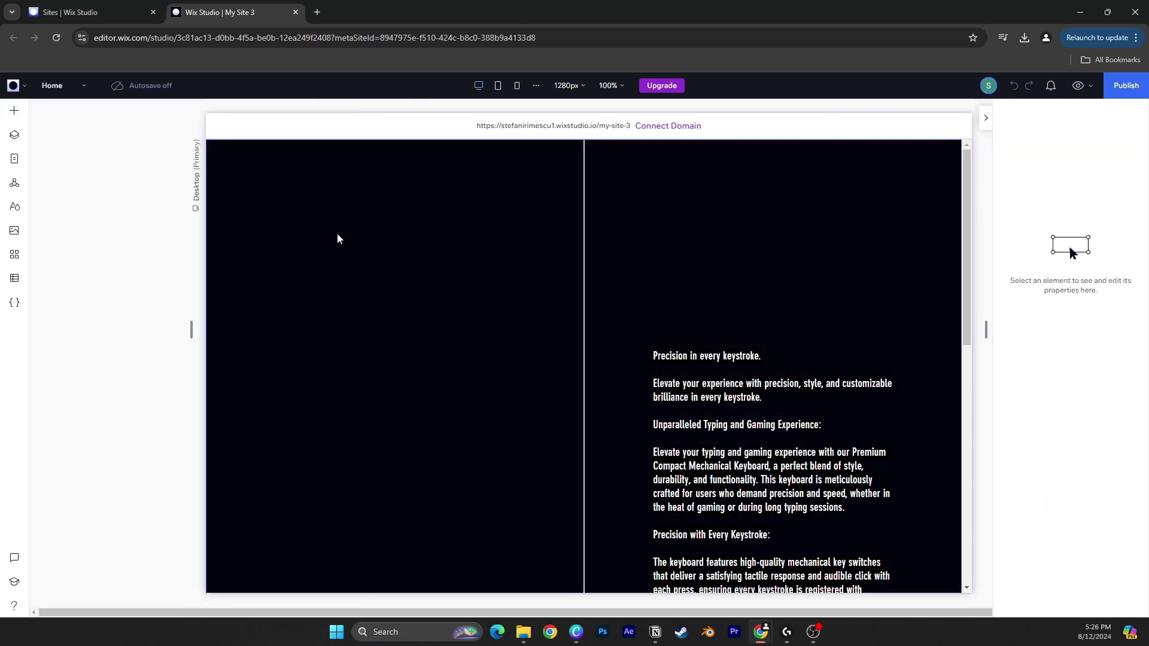
# Color the new heading white and replace its text with "The Nexx".
pyautogui.click(1075, 326)
pyautogui.scroll(-2, 1038, 398)
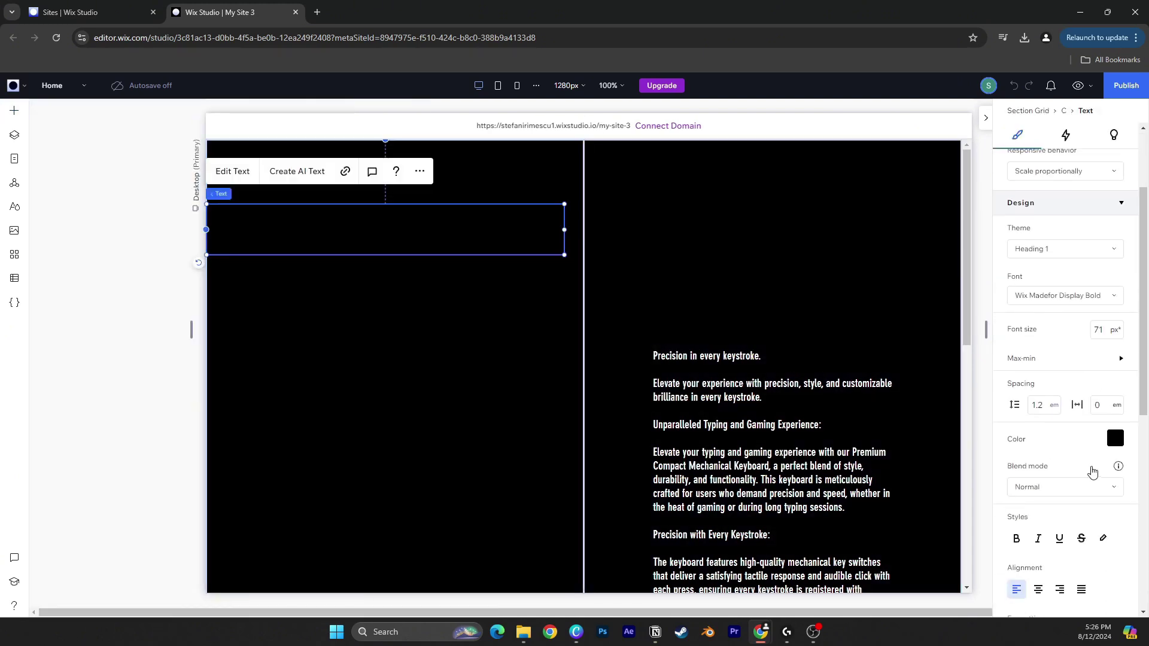
pyautogui.click(1120, 445)
pyautogui.click(1030, 424)
pyautogui.doubleClick(288, 233)
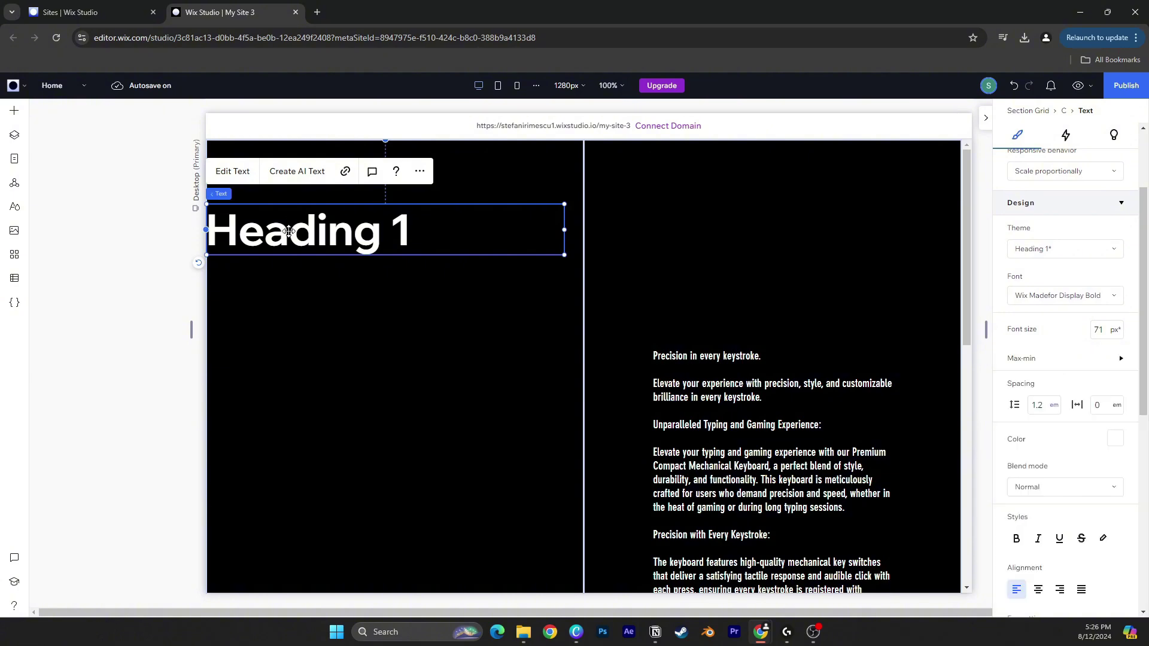
pyautogui.write('The Nexx')
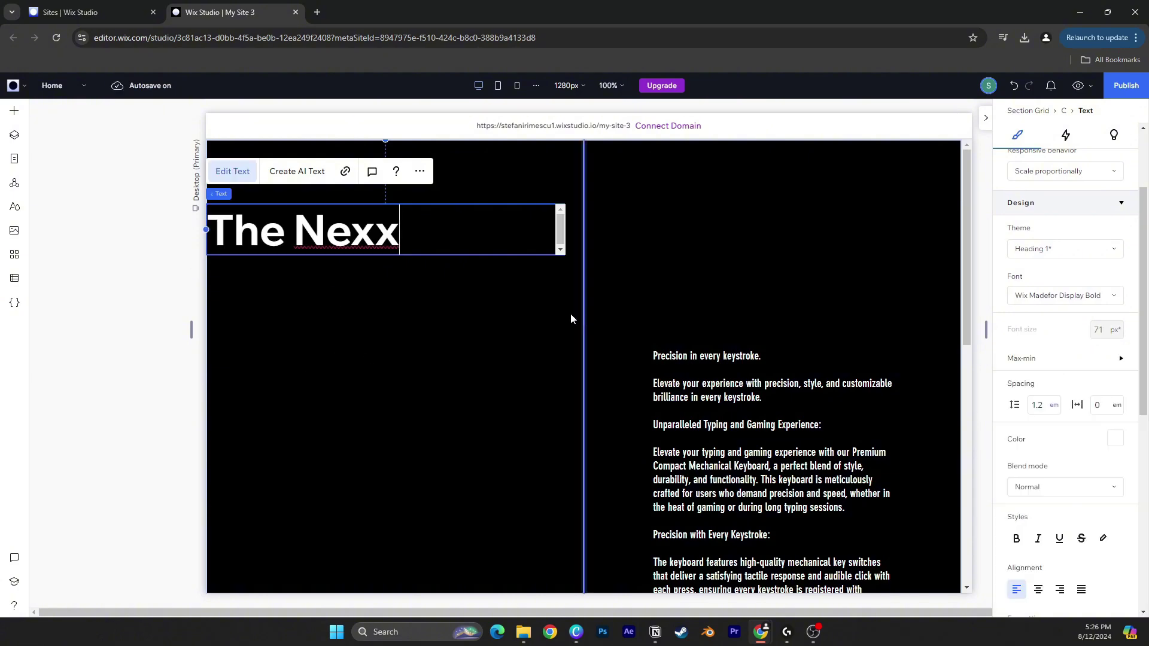
# Center the heading horizontally in its cell and center-align its text.
pyautogui.scroll(2, 1103, 244)
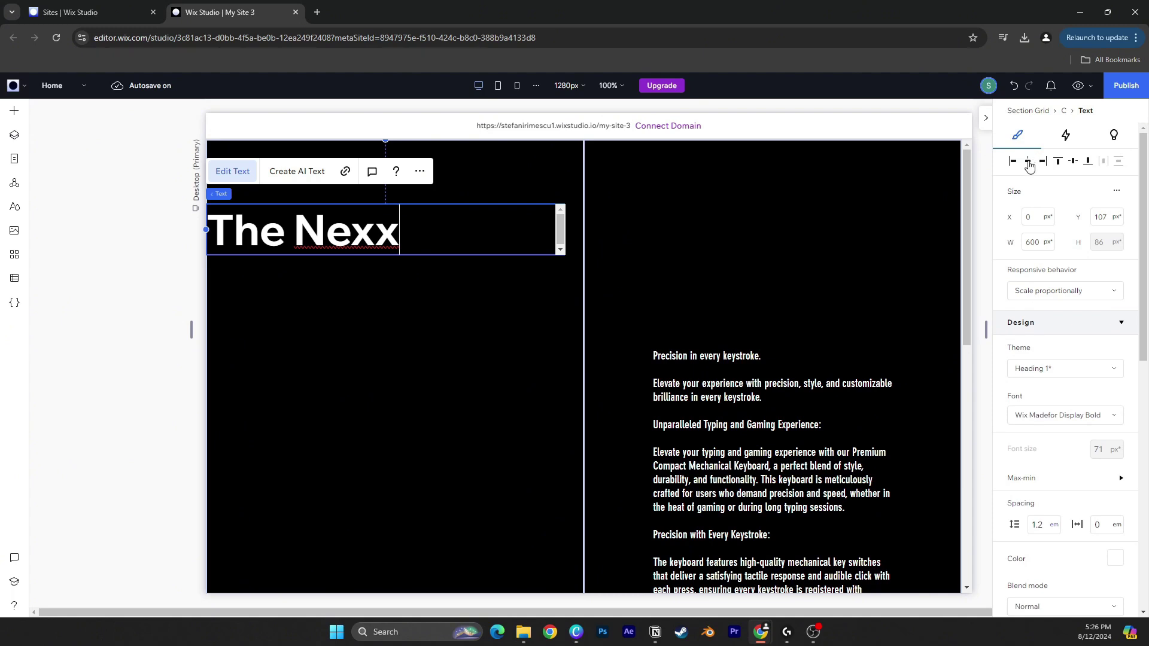
pyautogui.click(1028, 165)
pyautogui.scroll(-4, 1030, 359)
pyautogui.click(1032, 469)
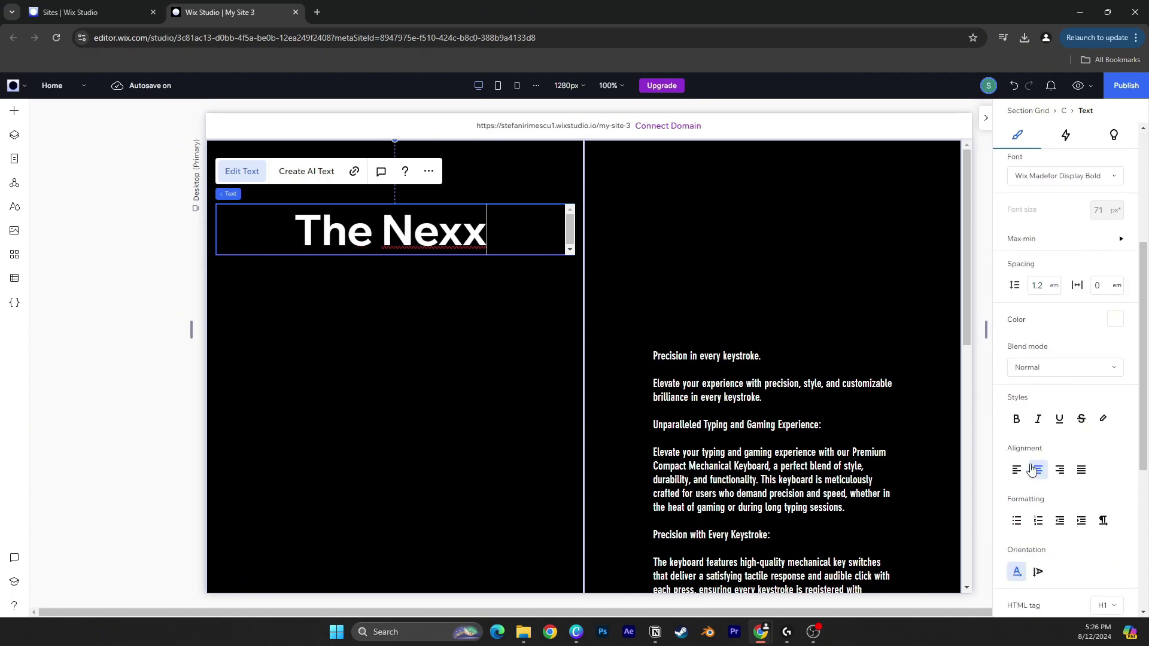
# Change the heading's font to Museo.
pyautogui.scroll(1, 1044, 344)
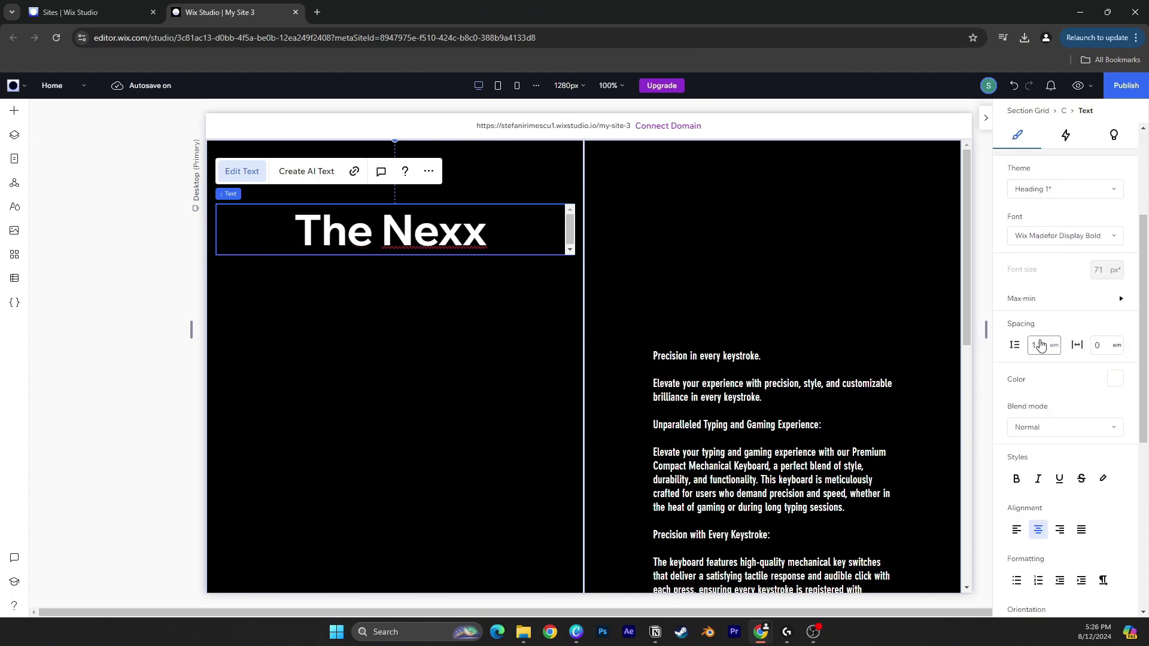
pyautogui.click(1053, 237)
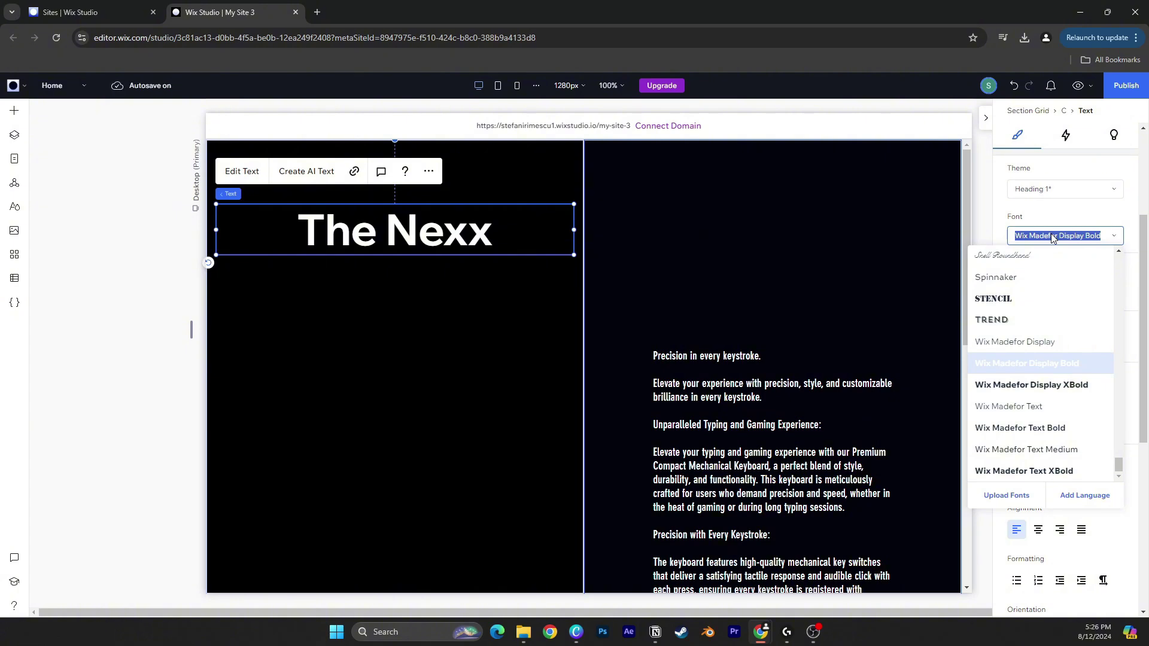
pyautogui.write('Museo')
pyautogui.press('Return')
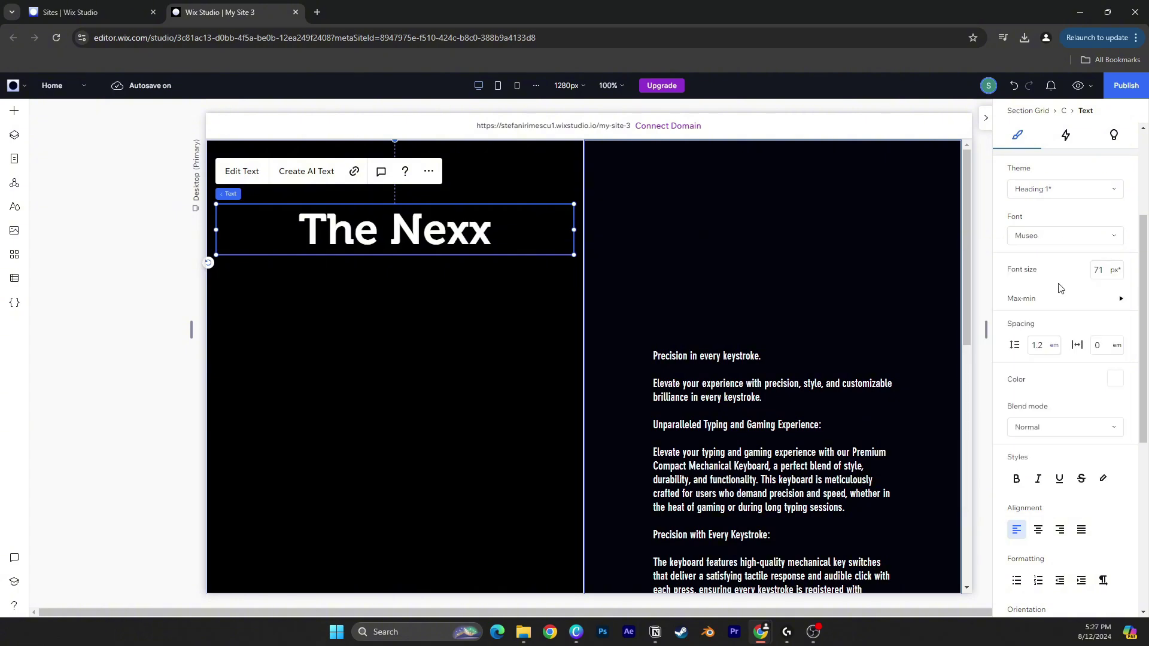
# Switch the heading's top margin to pixels and set it to 80 px.
pyautogui.scroll(-6, 1044, 400)
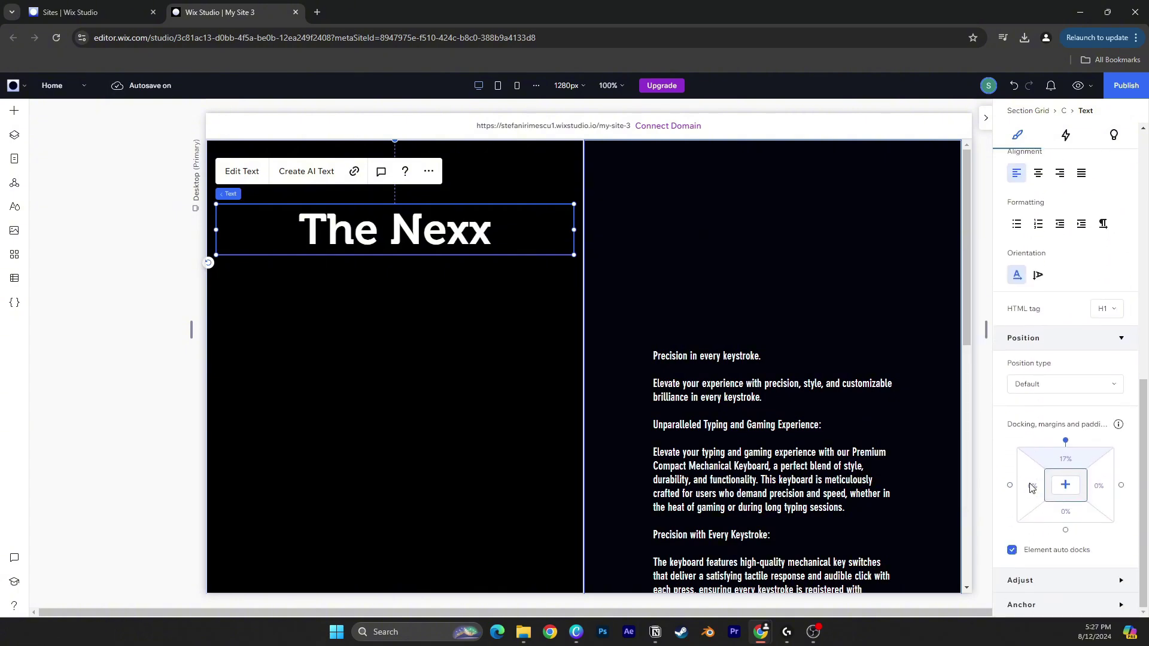
pyautogui.click(1065, 460)
pyautogui.click(1078, 485)
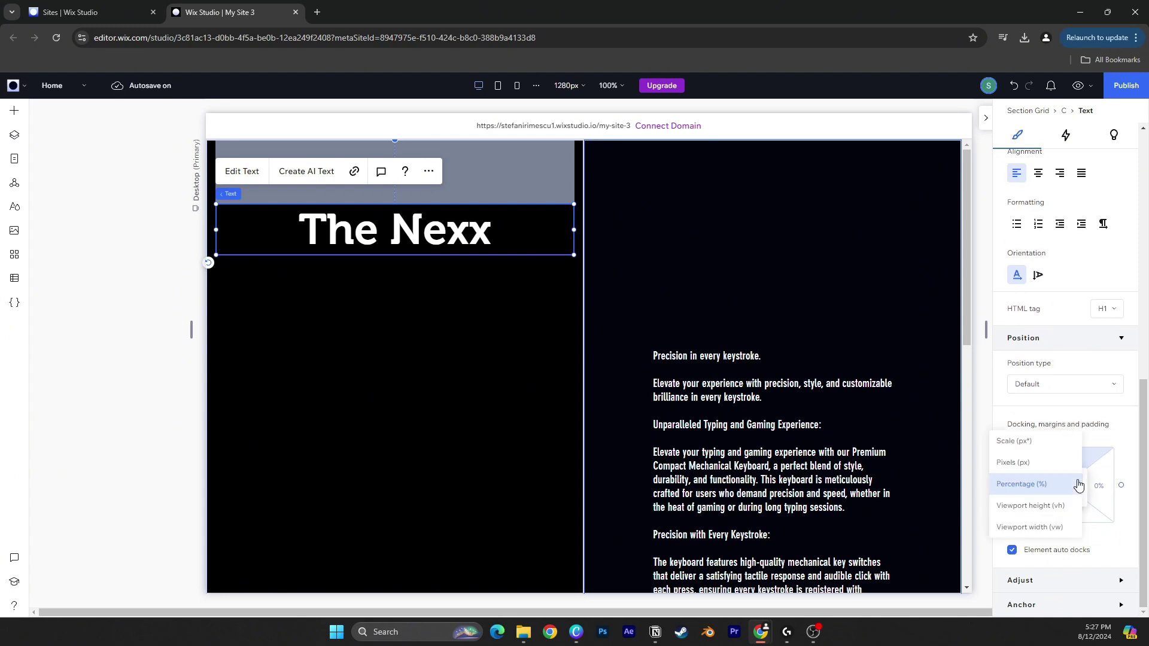
pyautogui.click(1034, 466)
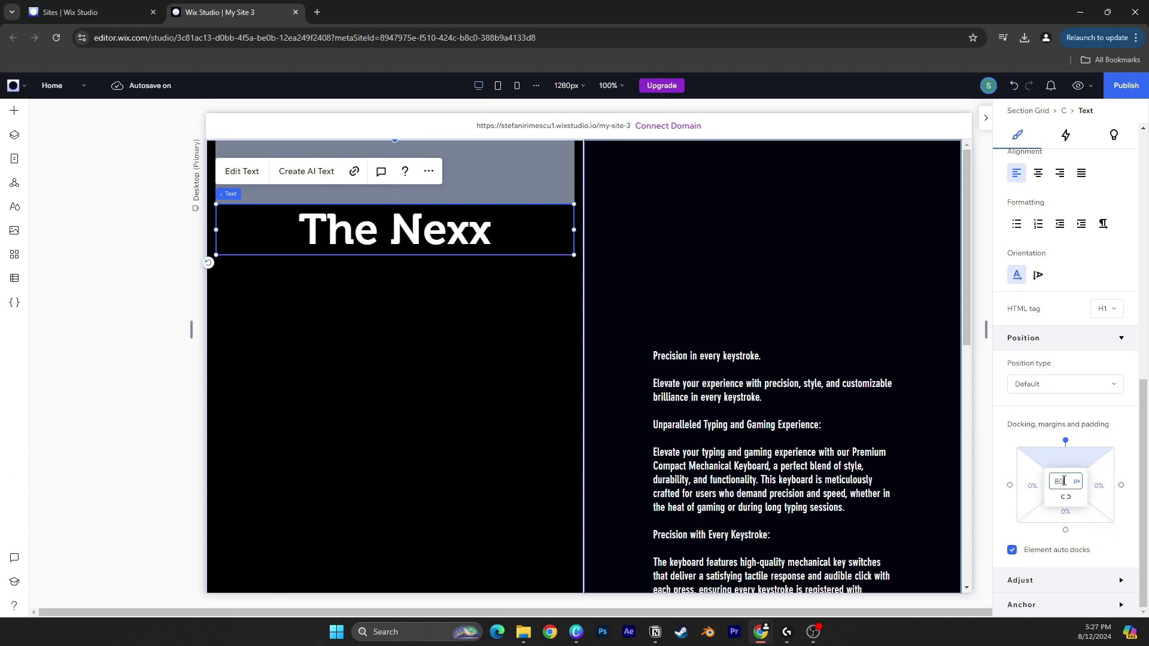
pyautogui.press('Return')
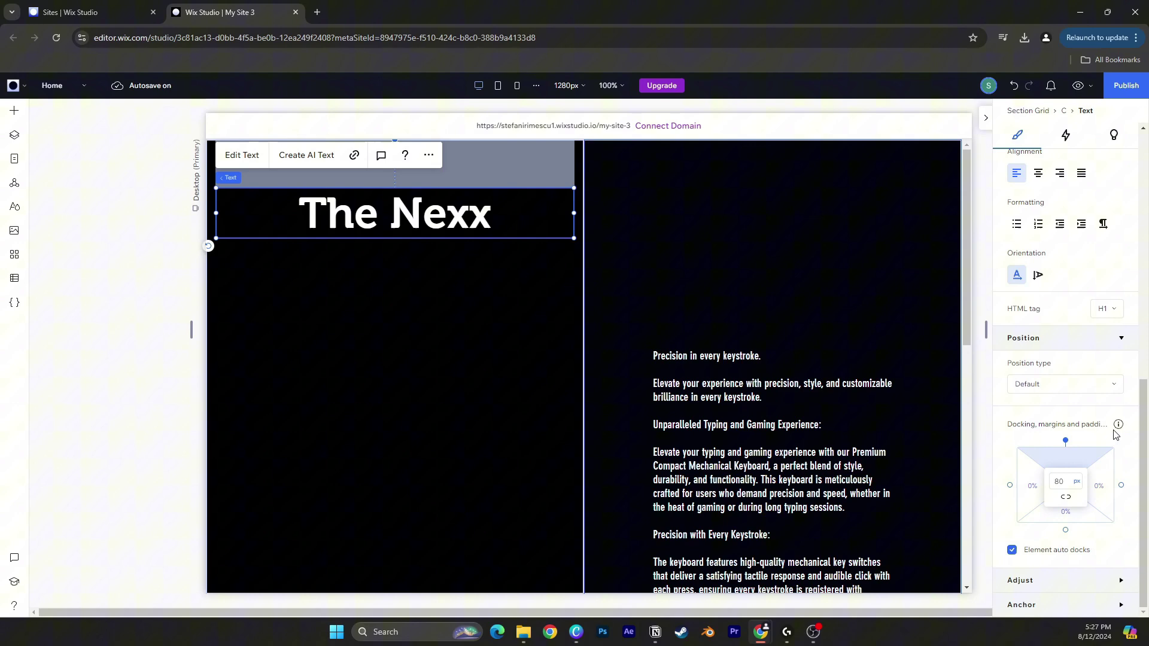
# Set the heading's position type to Sticky, sticking to Top, and adjust its offset.
pyautogui.click(1065, 384)
pyautogui.click(1031, 407)
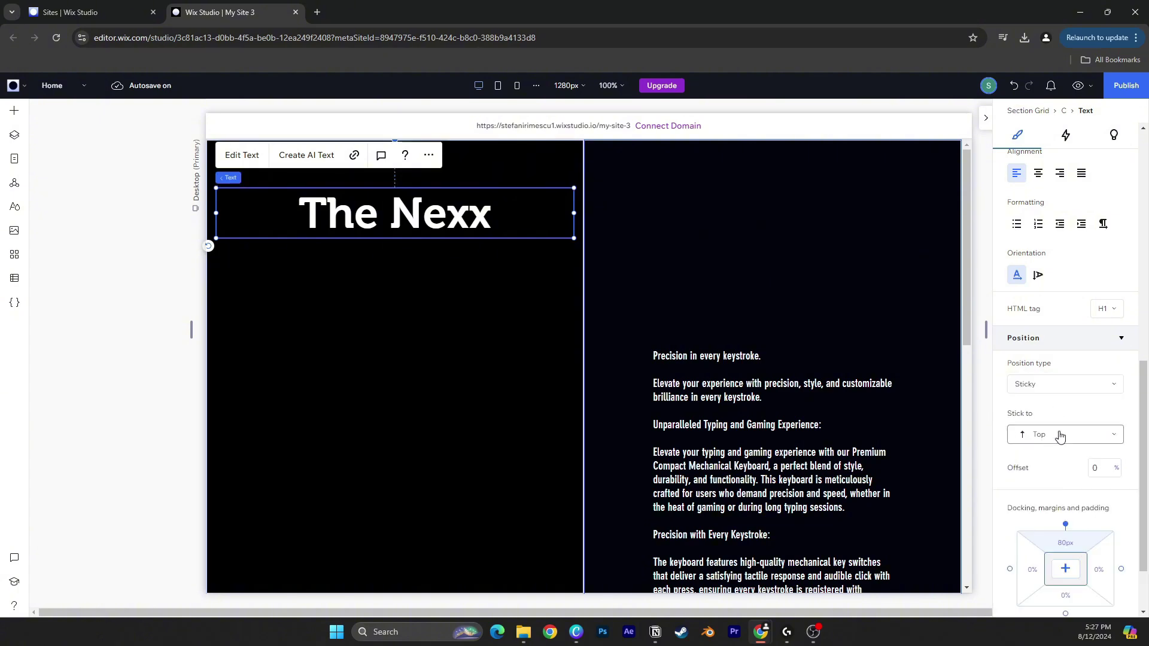
pyautogui.click(1114, 468)
pyautogui.click(1089, 450)
pyautogui.click(1100, 470)
pyautogui.click(1019, 470)
# Preview the page to check how the sticky heading behaves while scrolling, and return to editing.
pyautogui.click(1077, 85)
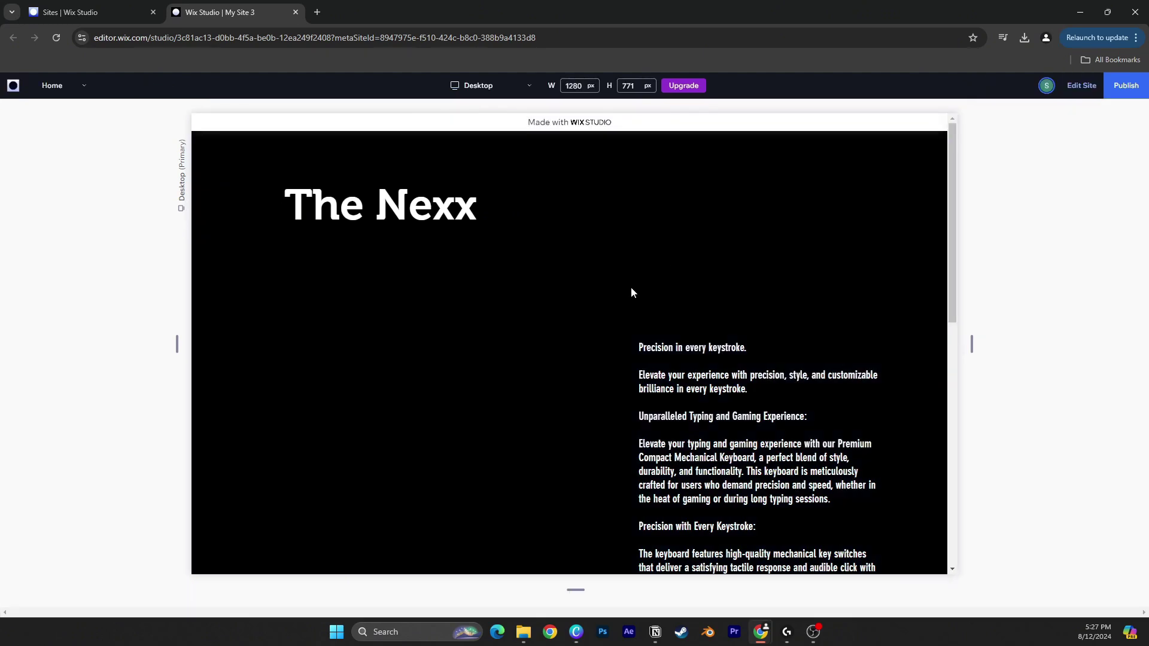
pyautogui.scroll(-4, 540, 321)
pyautogui.scroll(3, 541, 311)
pyautogui.scroll(-6, 542, 296)
pyautogui.scroll(-3, 542, 302)
pyautogui.scroll(9, 542, 305)
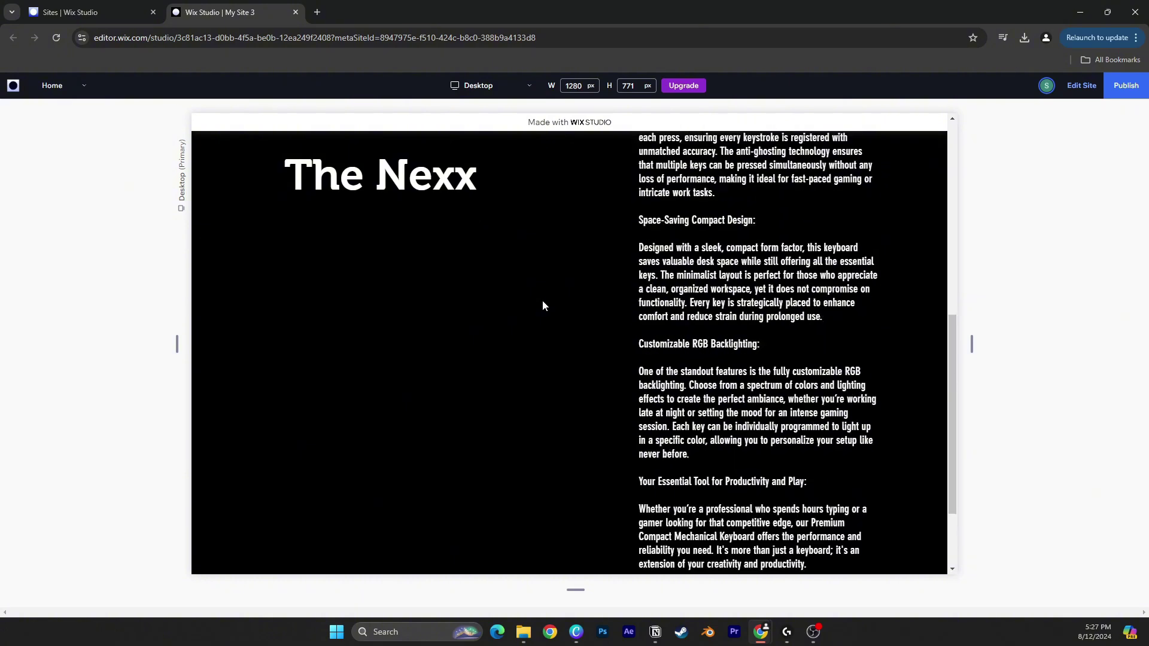
pyautogui.click(1077, 87)
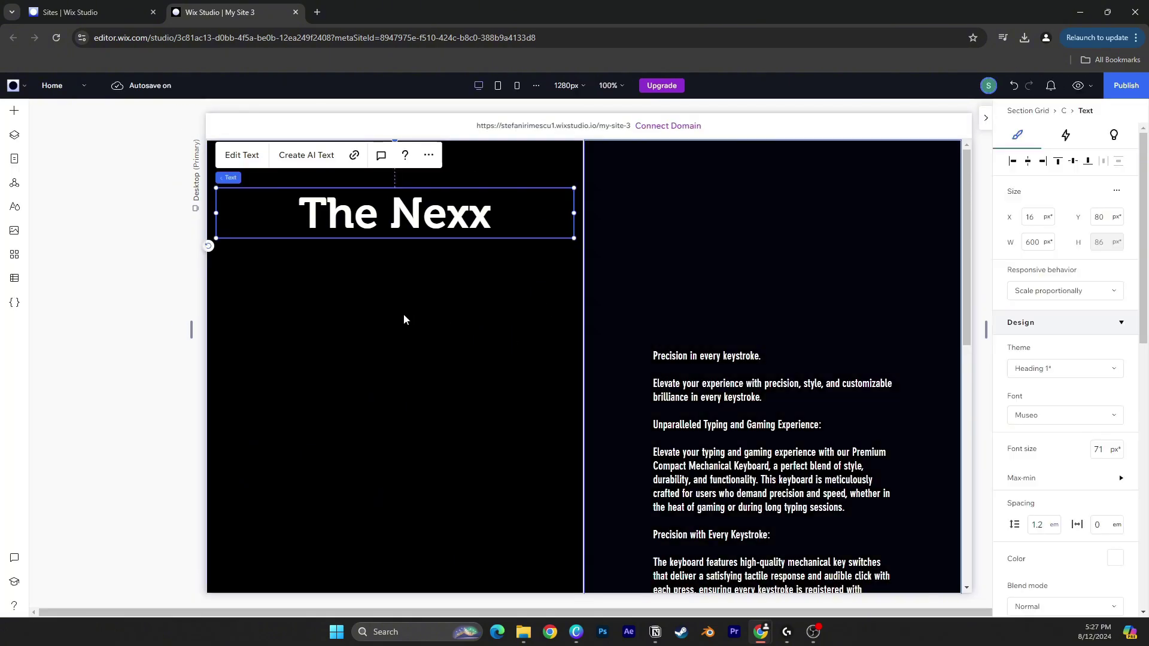
# Upload the Keychron Q1 Max keyboard image to the site files and add it to the page.
pyautogui.click(387, 318)
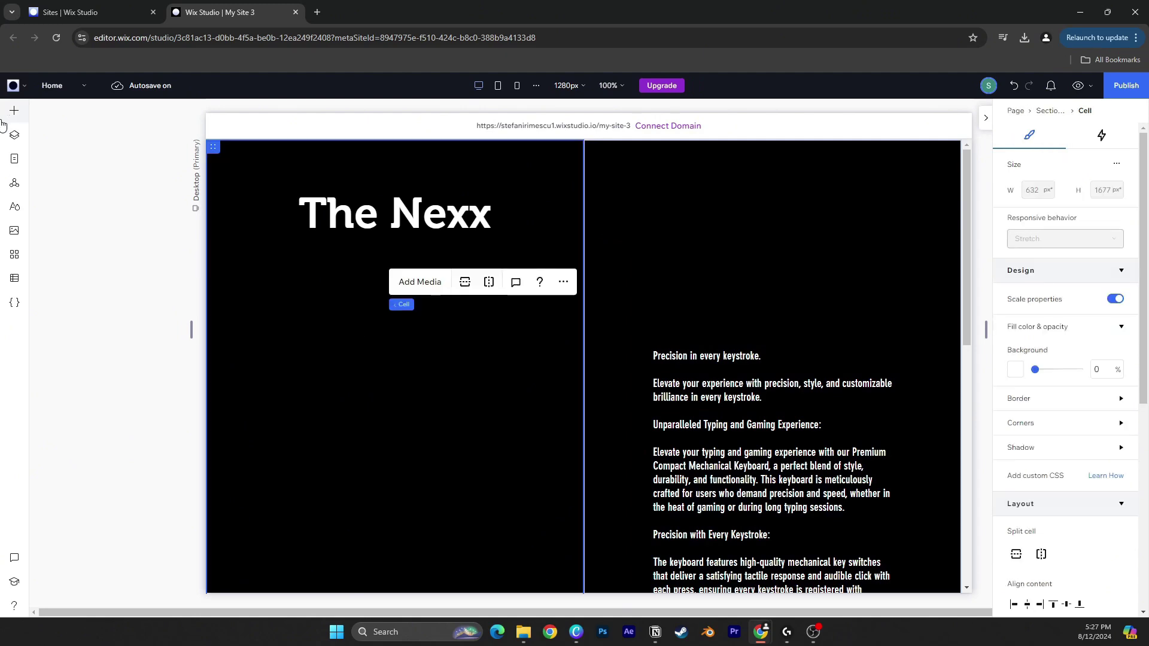
pyautogui.click(11, 112)
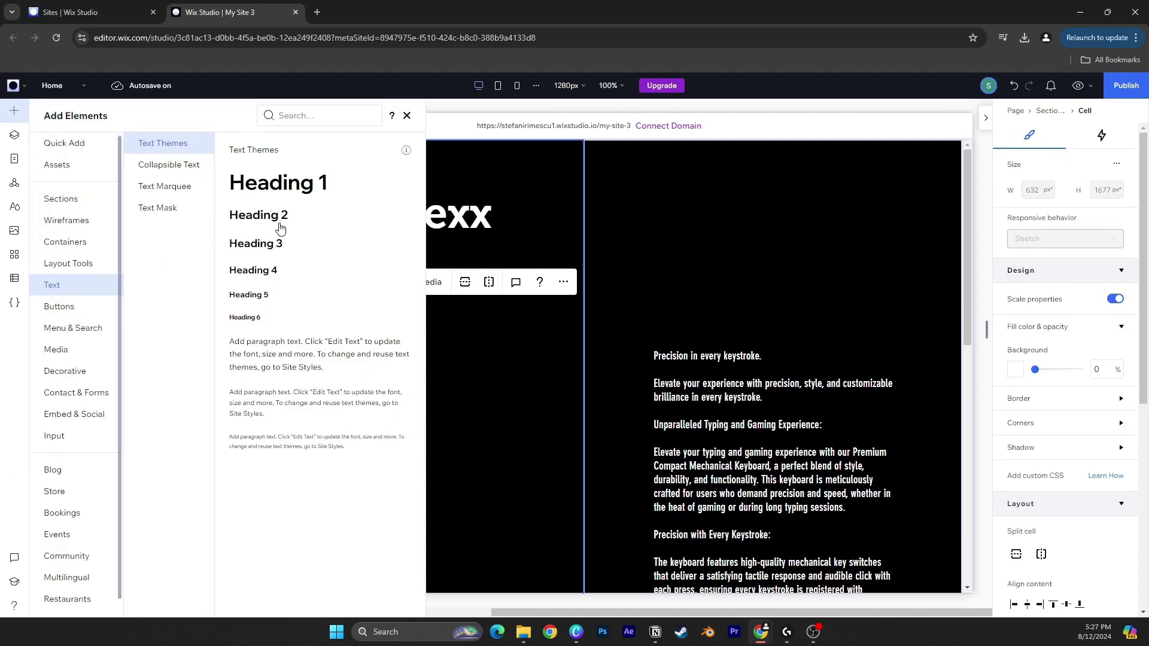
pyautogui.click(55, 349)
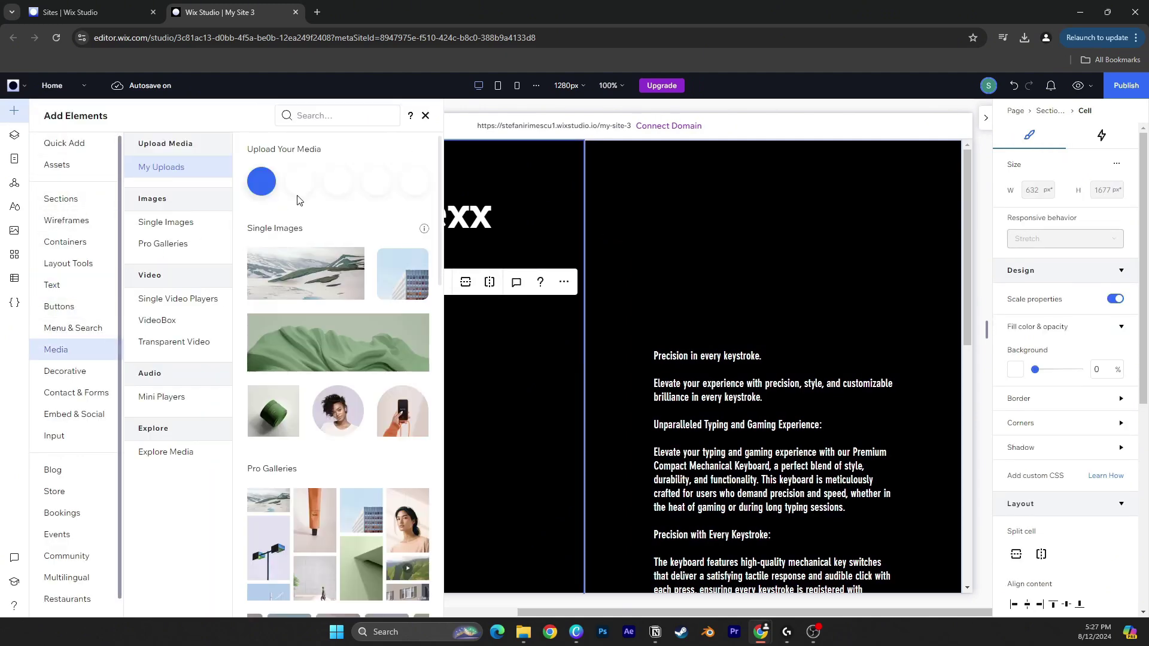
pyautogui.click(259, 185)
pyautogui.click(584, 364)
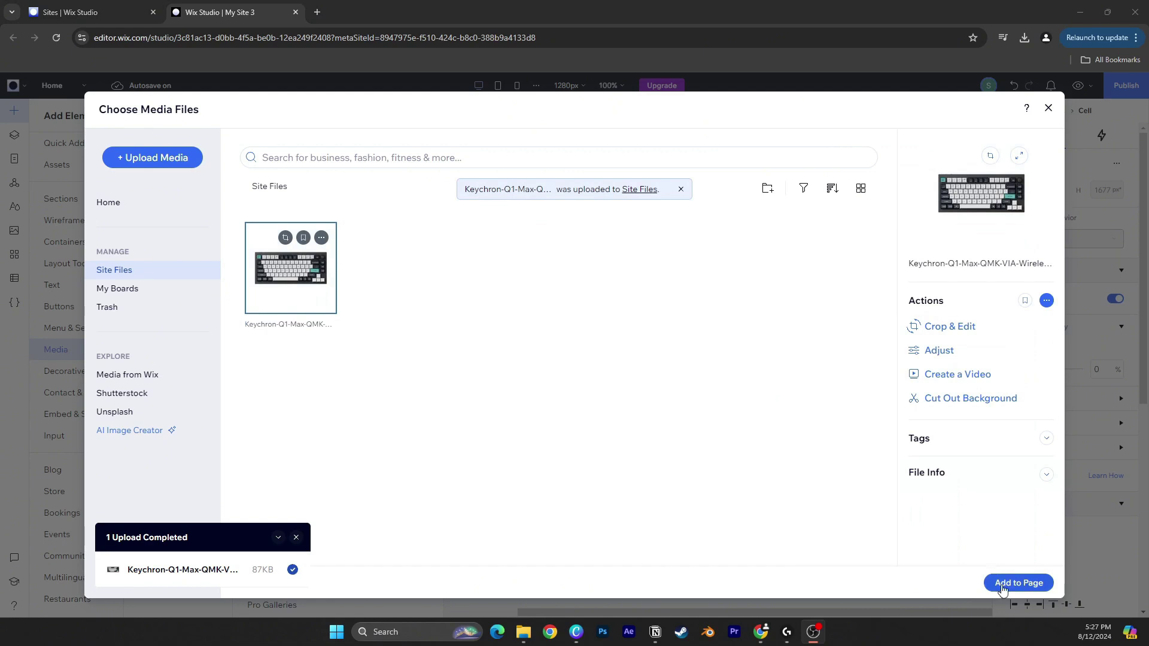
pyautogui.click(1017, 583)
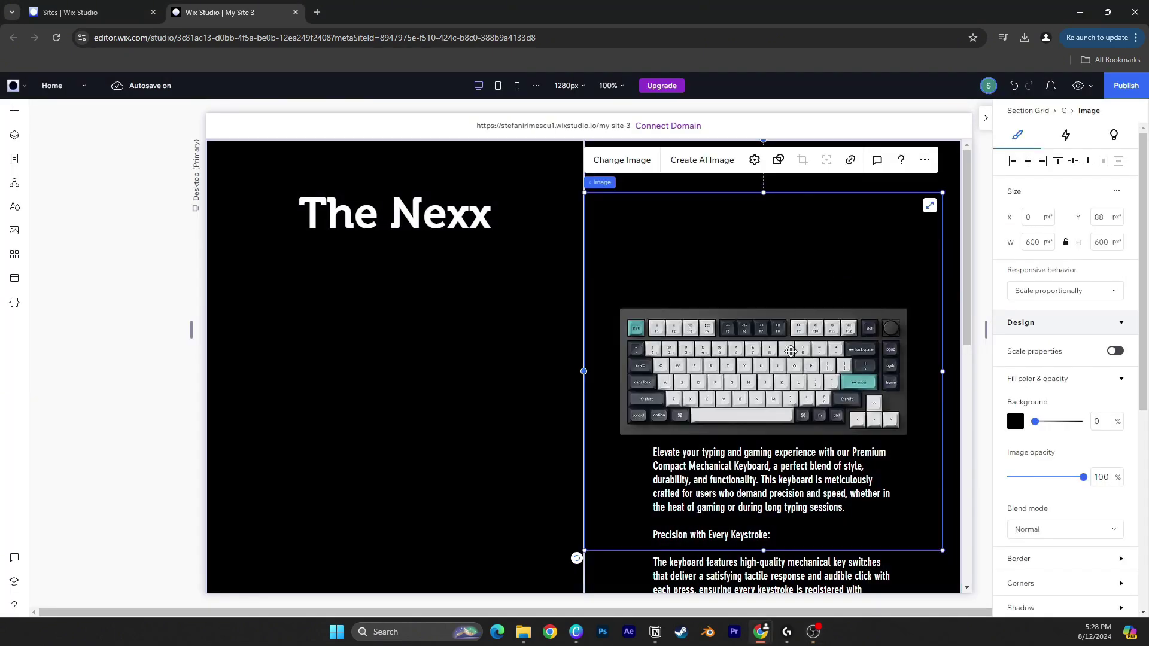
# Move the keyboard image into the left column below the heading, shrink its frame to about 246 px high, and center it horizontally.
pyautogui.moveTo(790, 350); pyautogui.dragTo(427, 407)
pyautogui.moveTo(398, 249); pyautogui.dragTo(395, 464)
pyautogui.moveTo(404, 528); pyautogui.dragTo(389, 349)
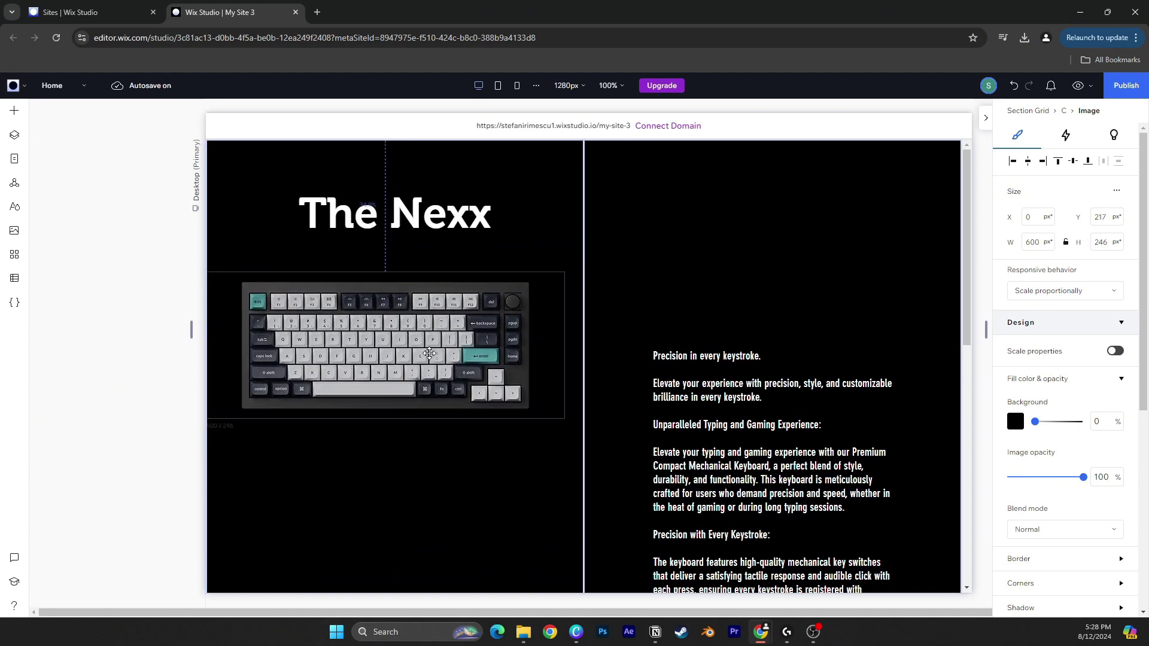
pyautogui.click(1029, 161)
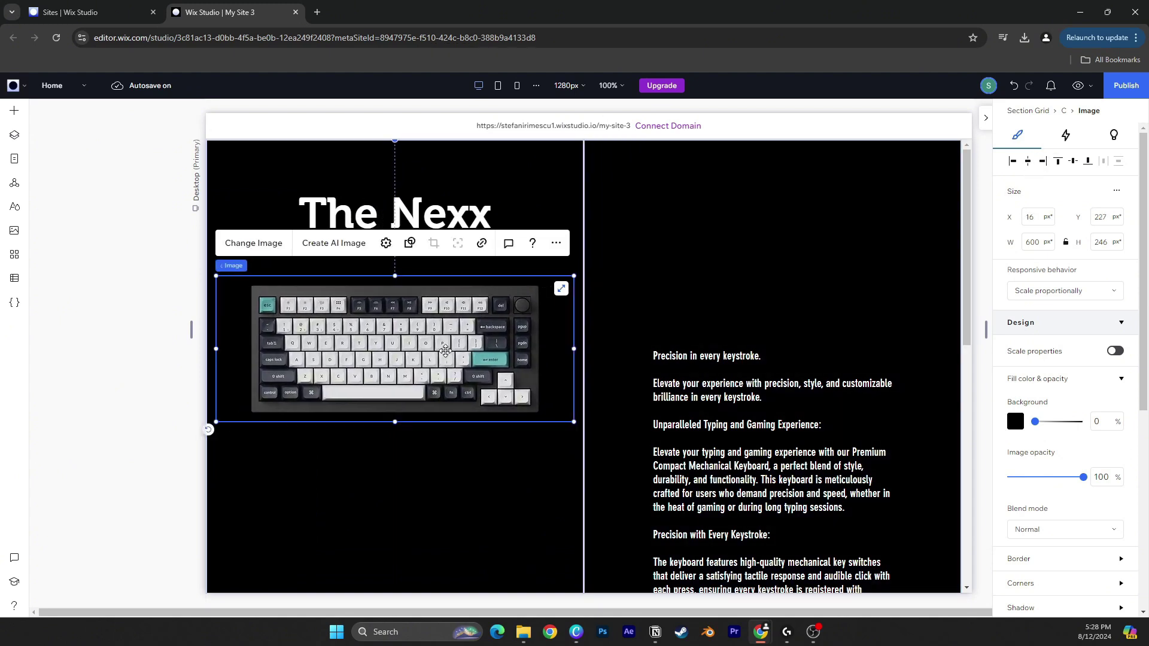
# Switch the keyboard image's top margin to pixels and set it to 500 px.
pyautogui.scroll(-1, 1042, 387)
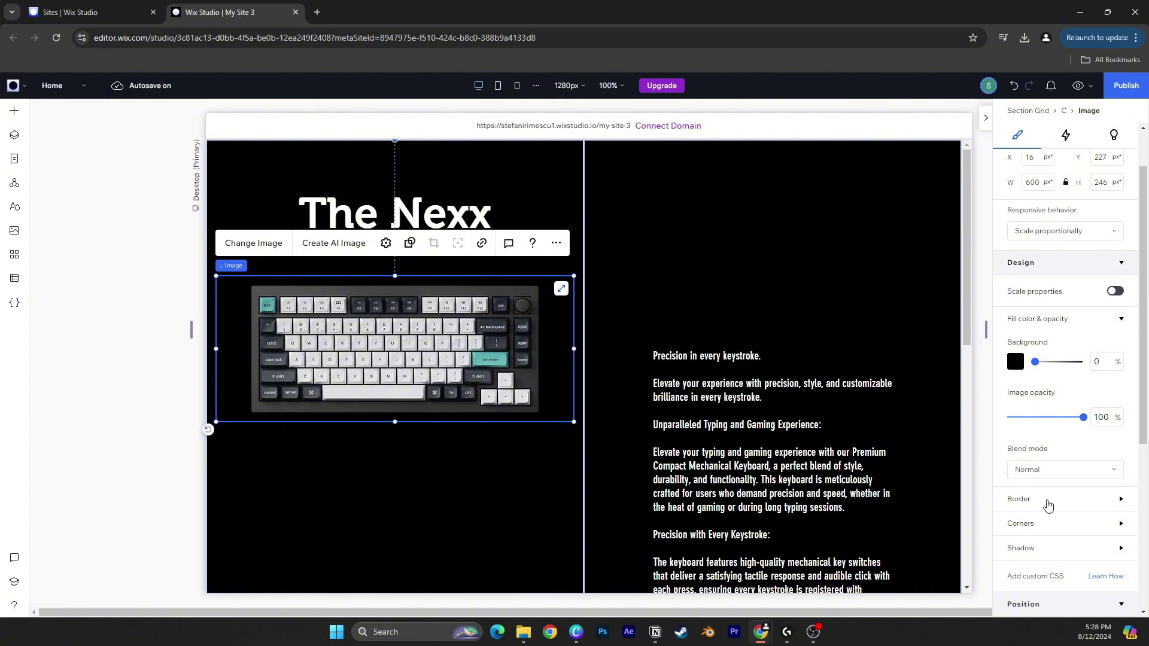
pyautogui.scroll(-5, 1055, 528)
pyautogui.click(1064, 435)
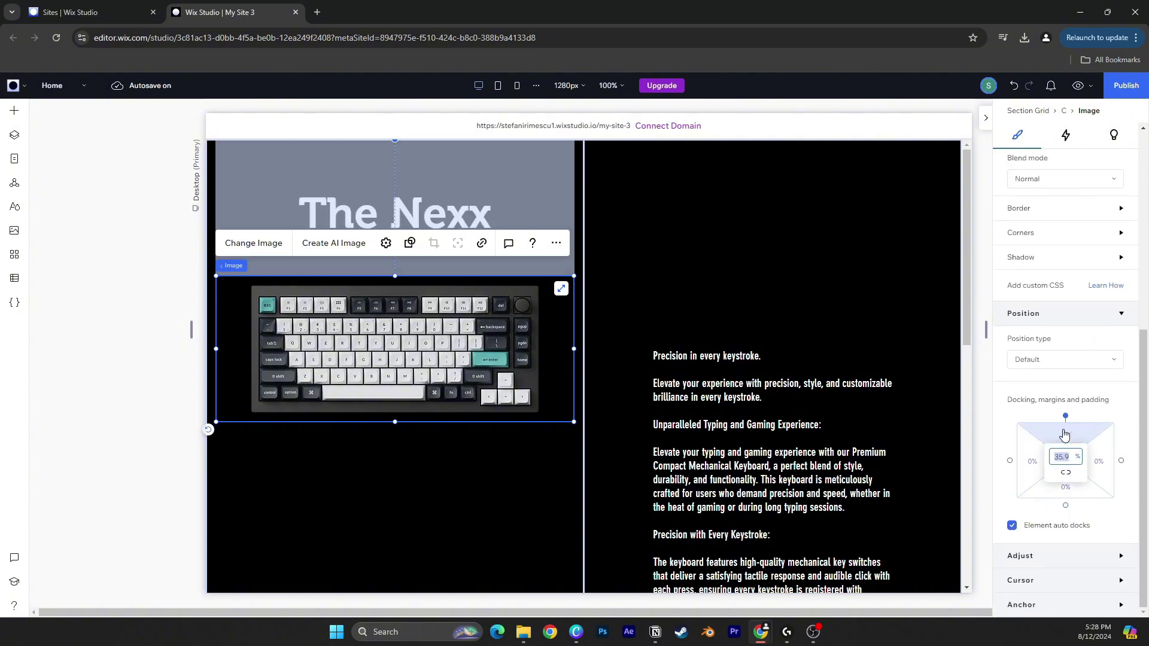
pyautogui.click(1076, 458)
pyautogui.click(1048, 441)
pyautogui.write('500')
pyautogui.press('Return')
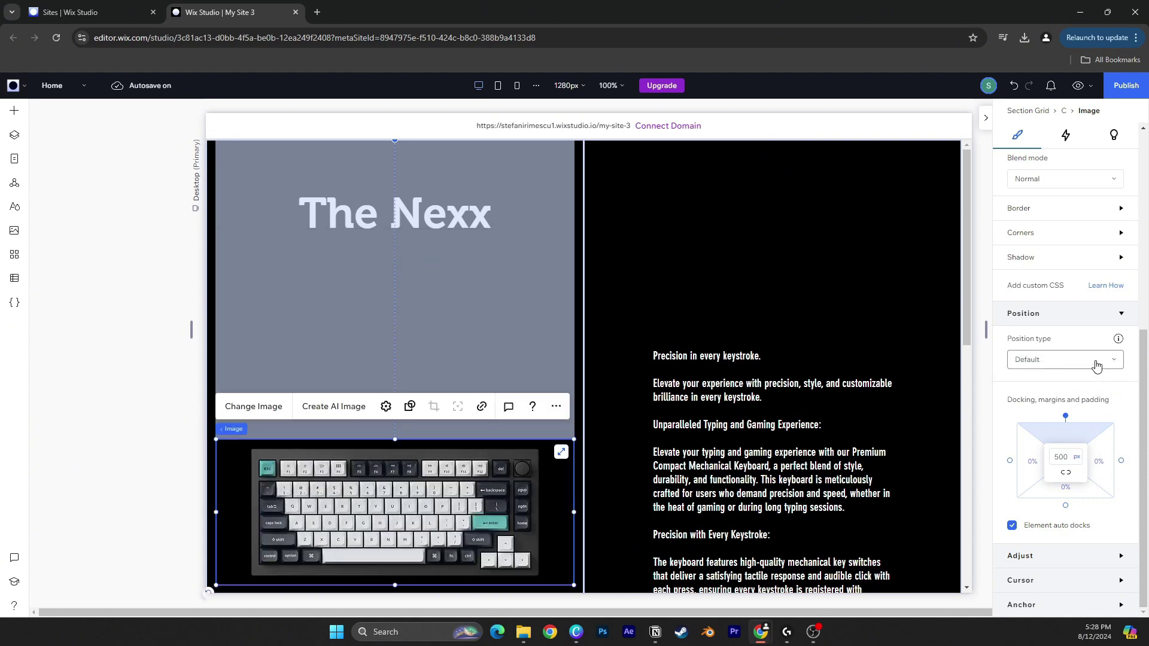
# Make the keyboard image sticky to the top with an offset of 100 px.
pyautogui.click(1065, 359)
pyautogui.click(1066, 383)
pyautogui.scroll(-1, 1056, 359)
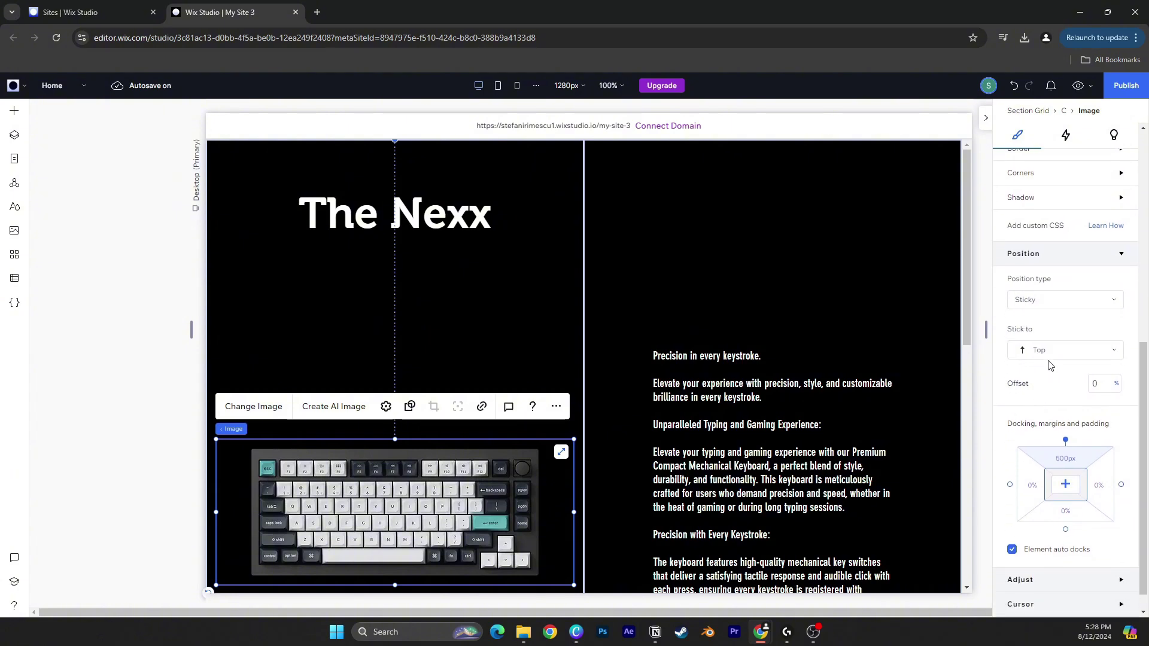
pyautogui.click(1115, 385)
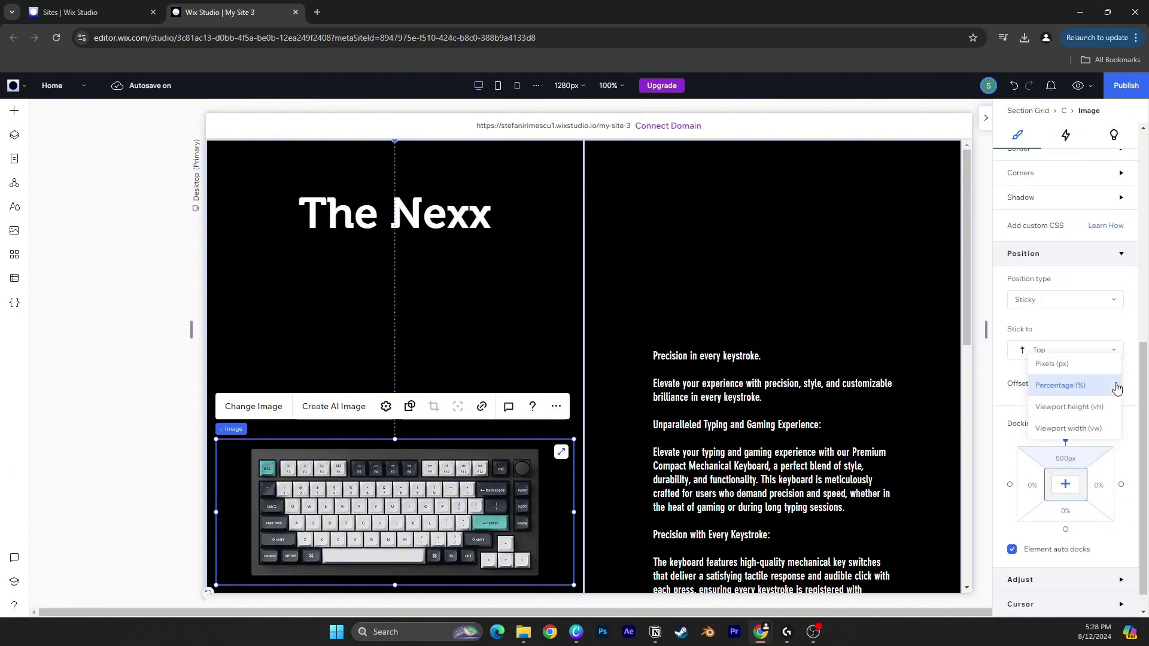
pyautogui.click(1085, 374)
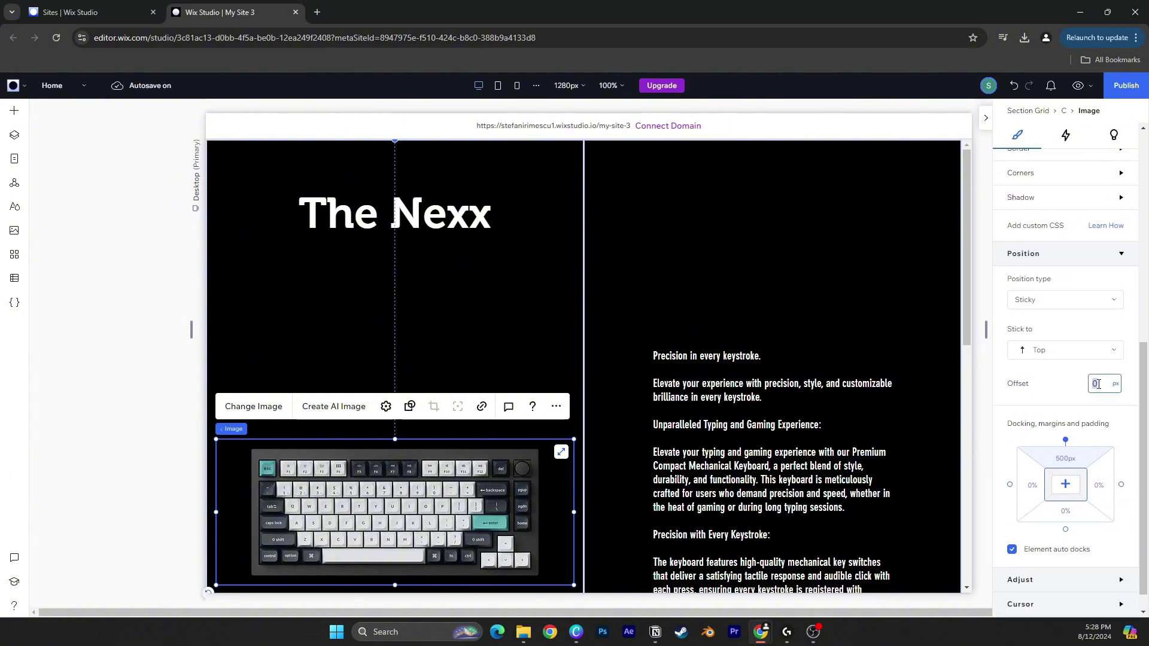
pyautogui.write('100')
pyautogui.click(835, 288)
# Preview the page as a test site, check how the sticky heading and keyboard image behave while scrolling, and return to the editor.
pyautogui.scroll(-5, 453, 341)
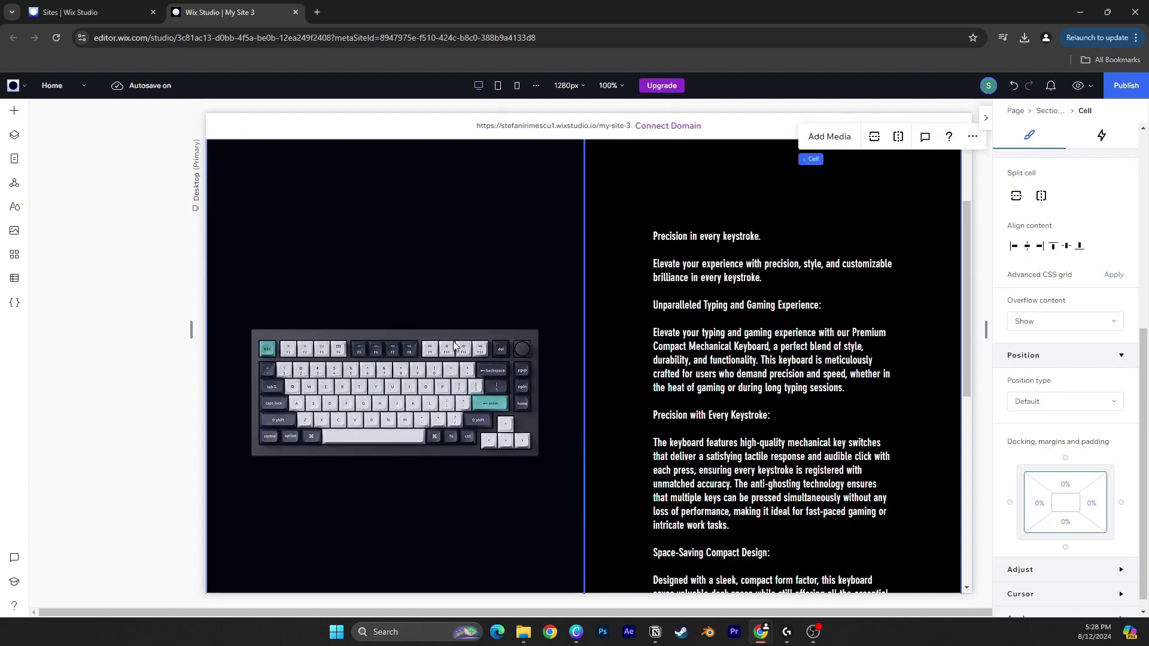
pyautogui.scroll(6, 459, 386)
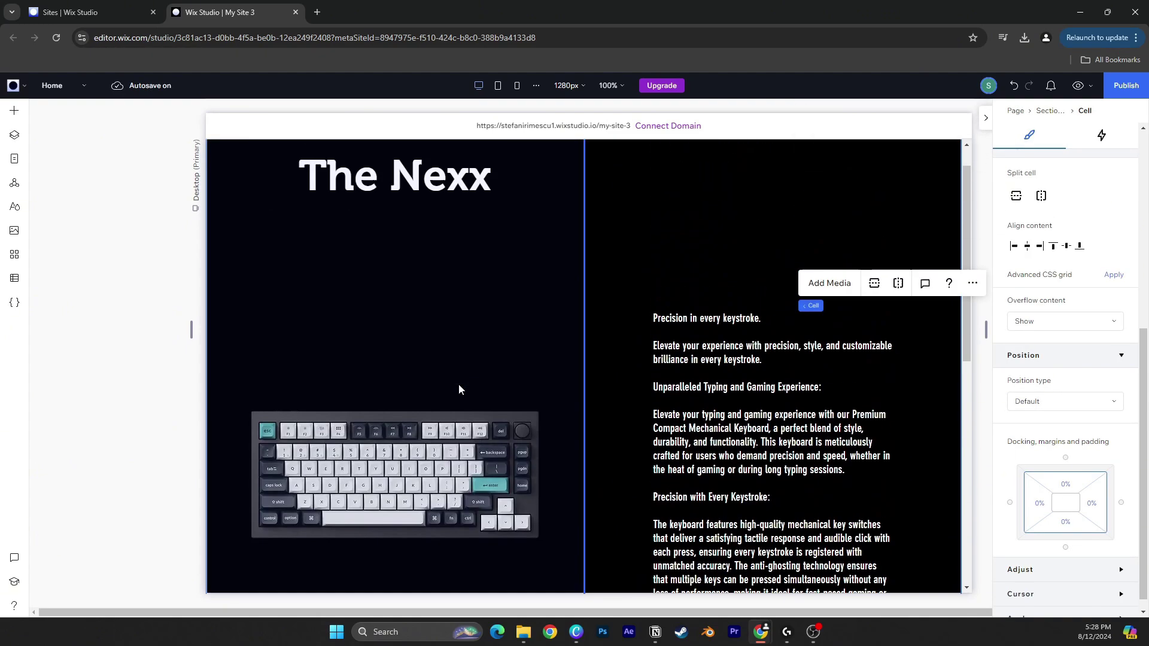
pyautogui.click(1091, 87)
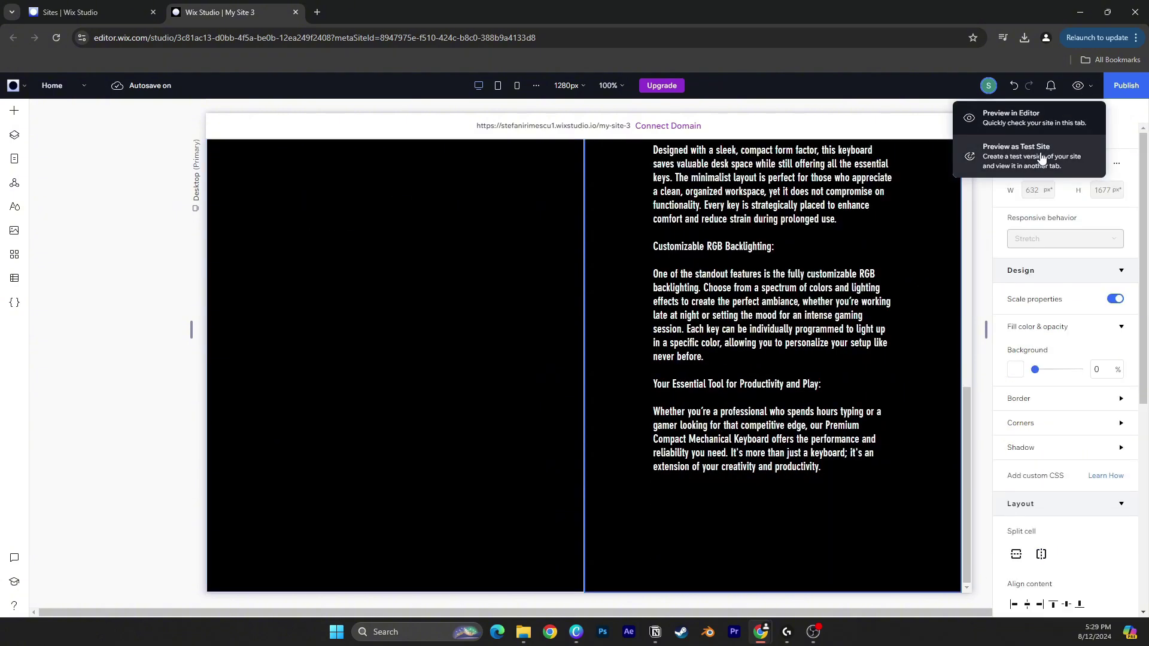
pyautogui.click(1042, 159)
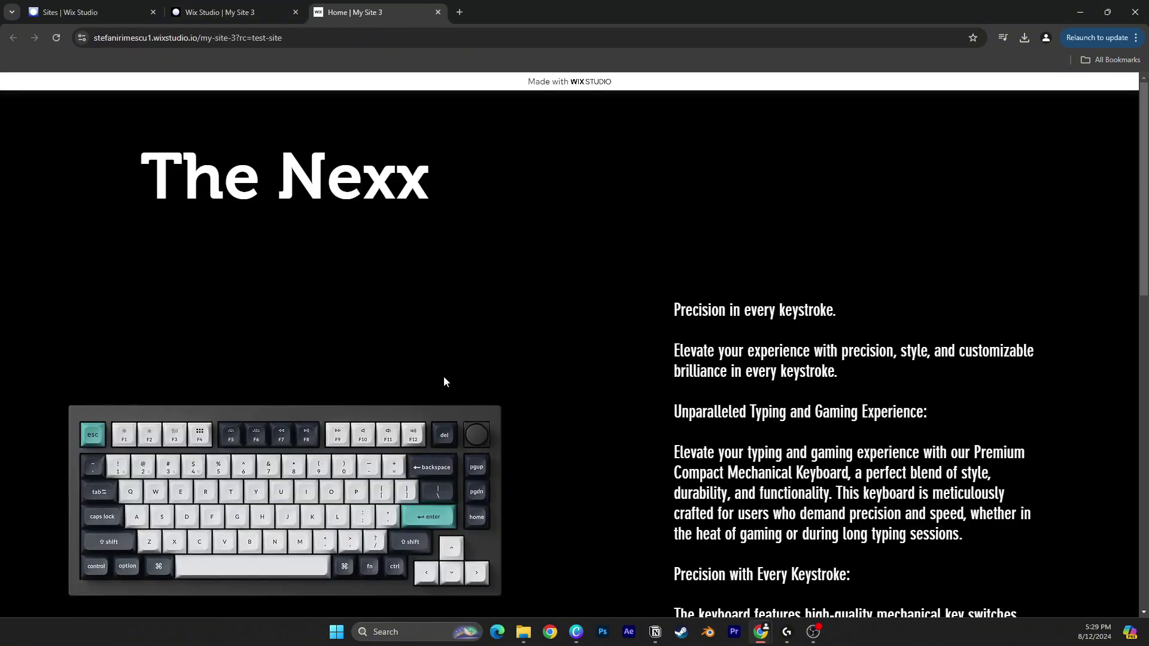
pyautogui.scroll(-6, 443, 376)
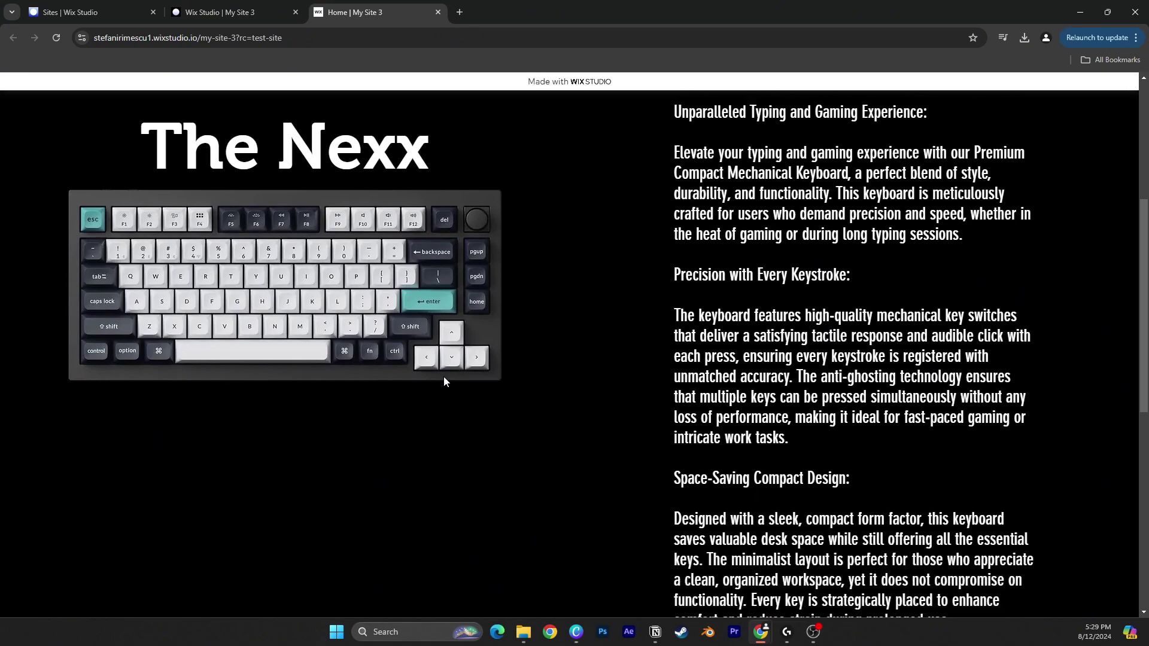
pyautogui.scroll(-6, 443, 376)
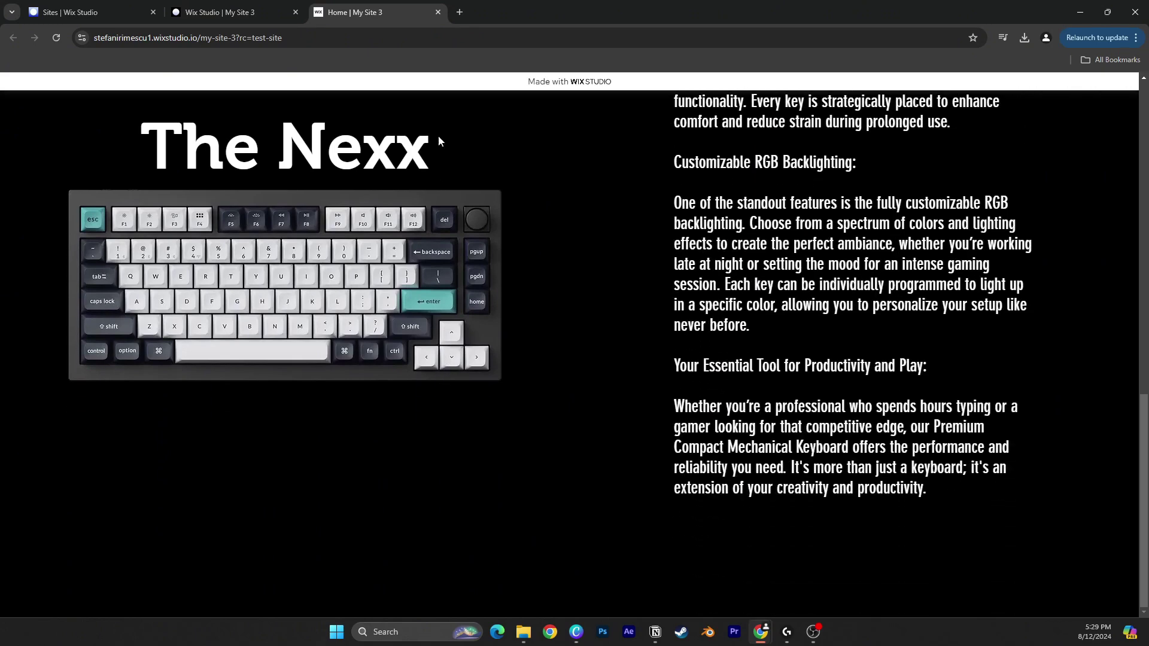
pyautogui.click(438, 12)
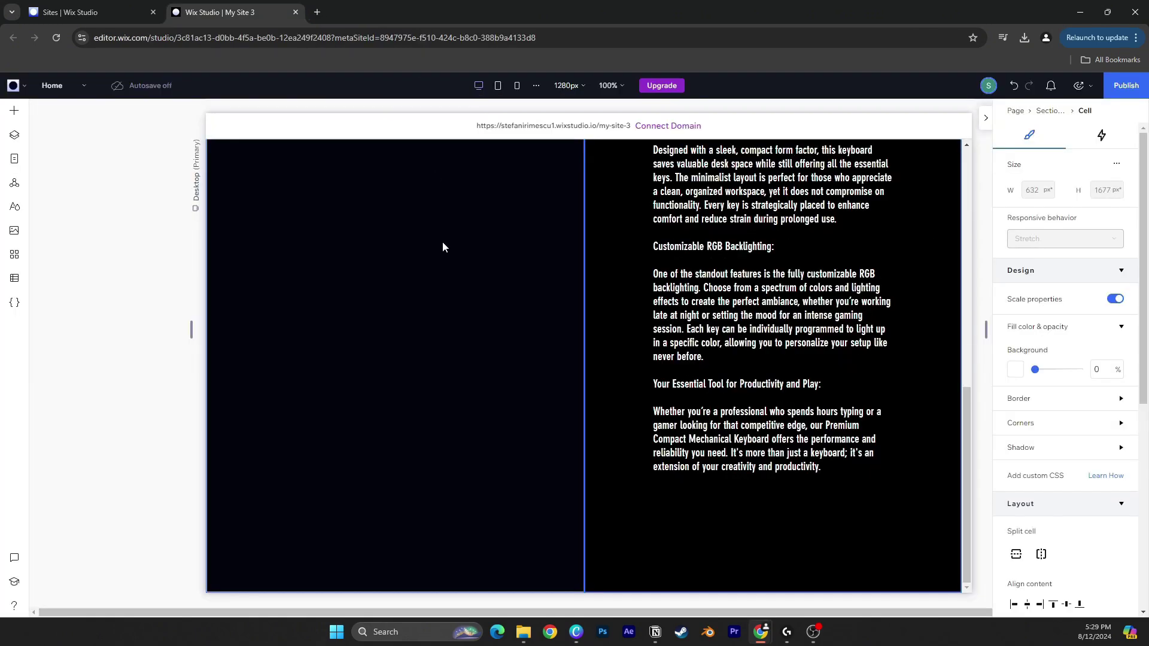